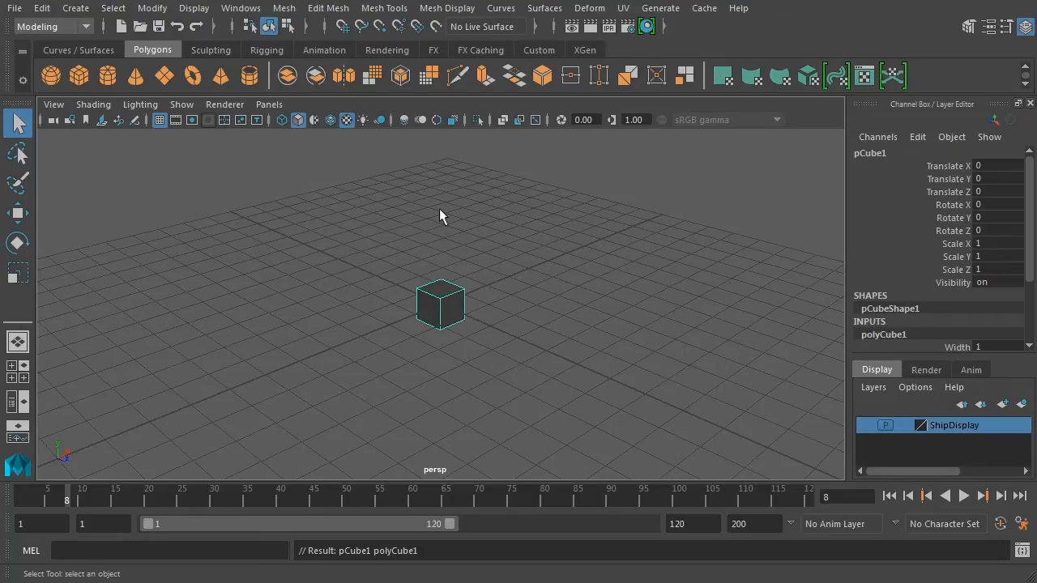
Frame and tumble the cube, then bring polyCube1's Width, Height, Depth and subdivisions into view.
key("f")
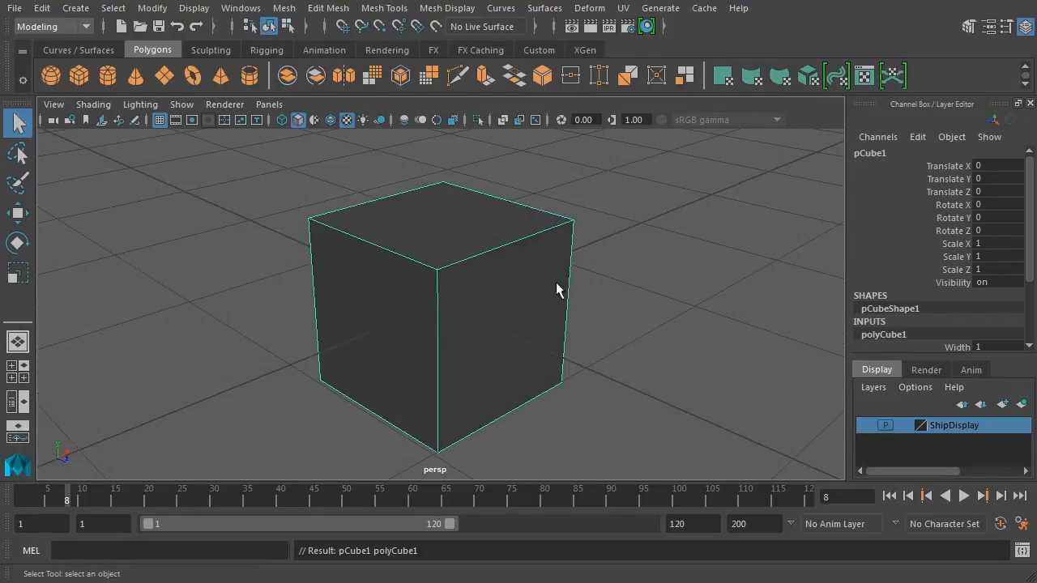
left_click_drag(556, 289, 579, 284, "alt")
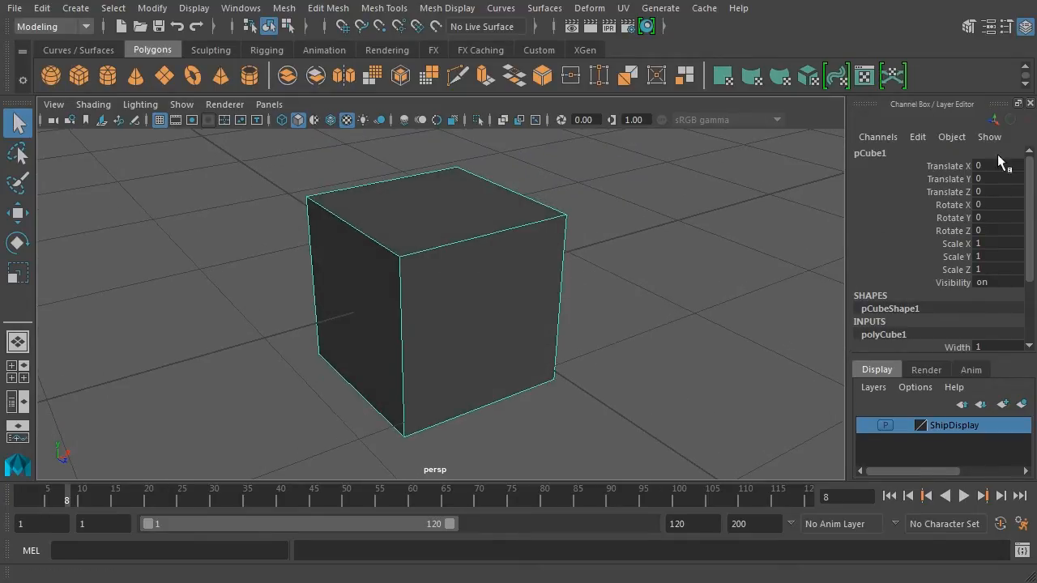
scroll(1031, 191, "down", 3)
scroll(1030, 212, "down", 3)
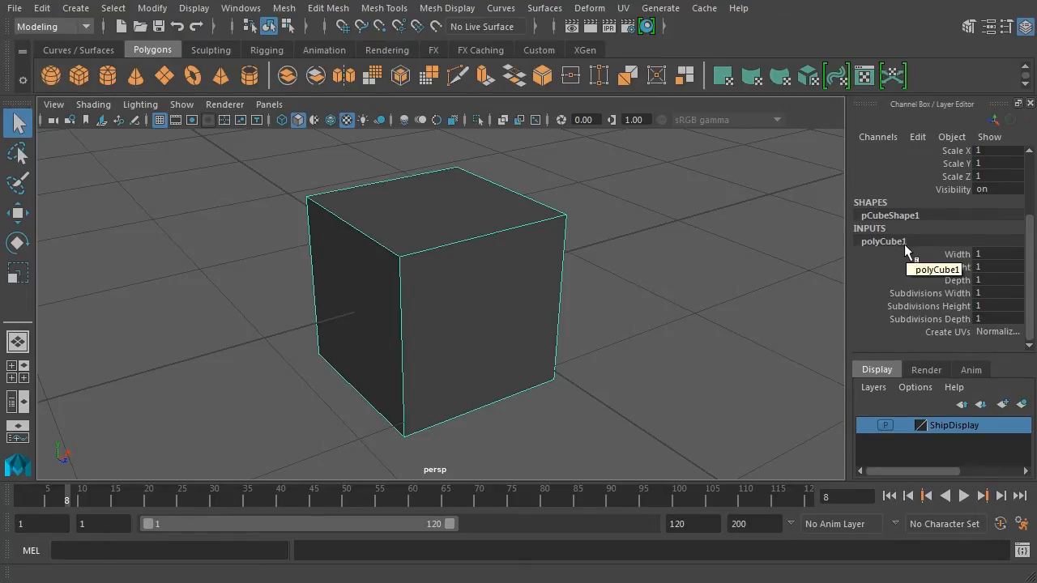
Widen the cube to Width 1.3 and start flattening its Height.
left_click(956, 254)
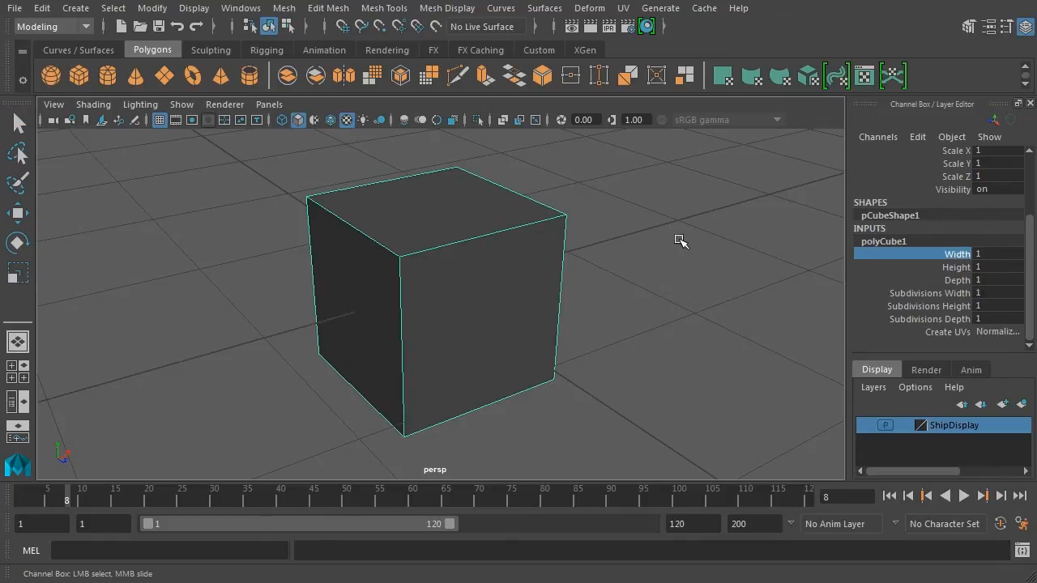
middle_click_drag(678, 240, 685, 268)
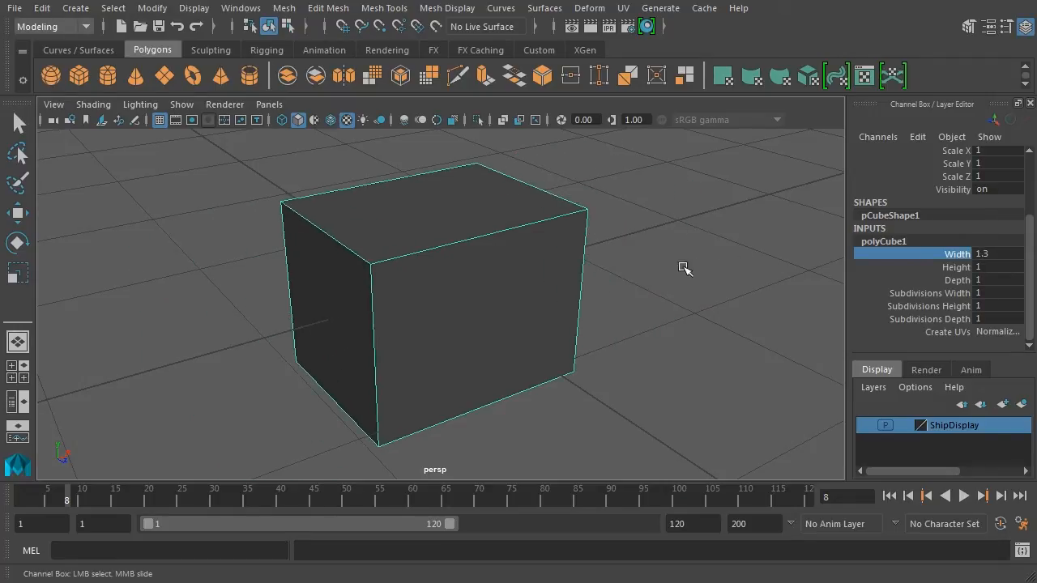
left_click(963, 267)
middle_click_drag(802, 270, 654, 282)
left_click(957, 280)
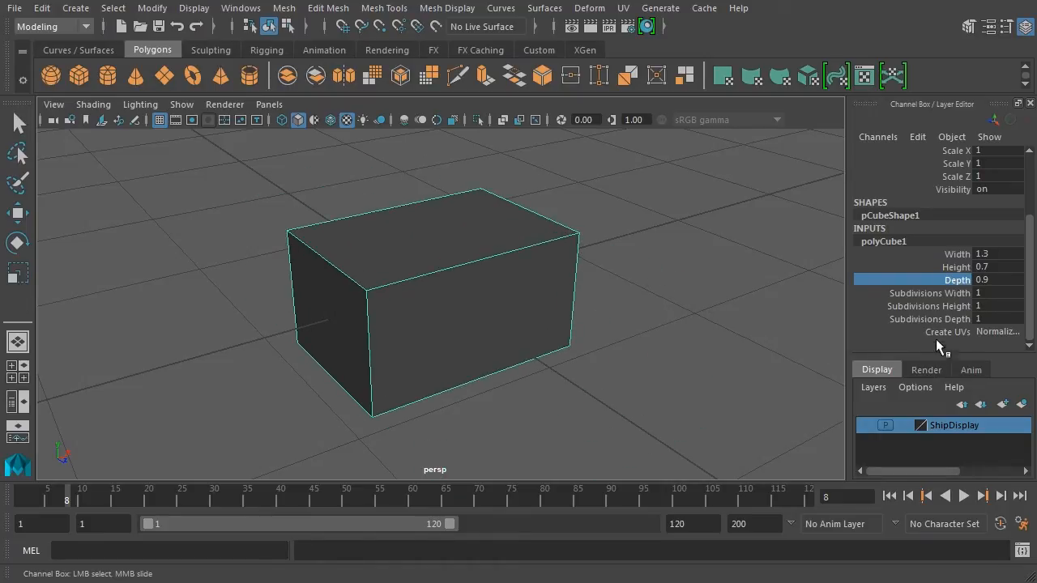
Set Subdivisions Width, Height and Depth to 3 and inspect the subdivided box.
left_click(931, 293)
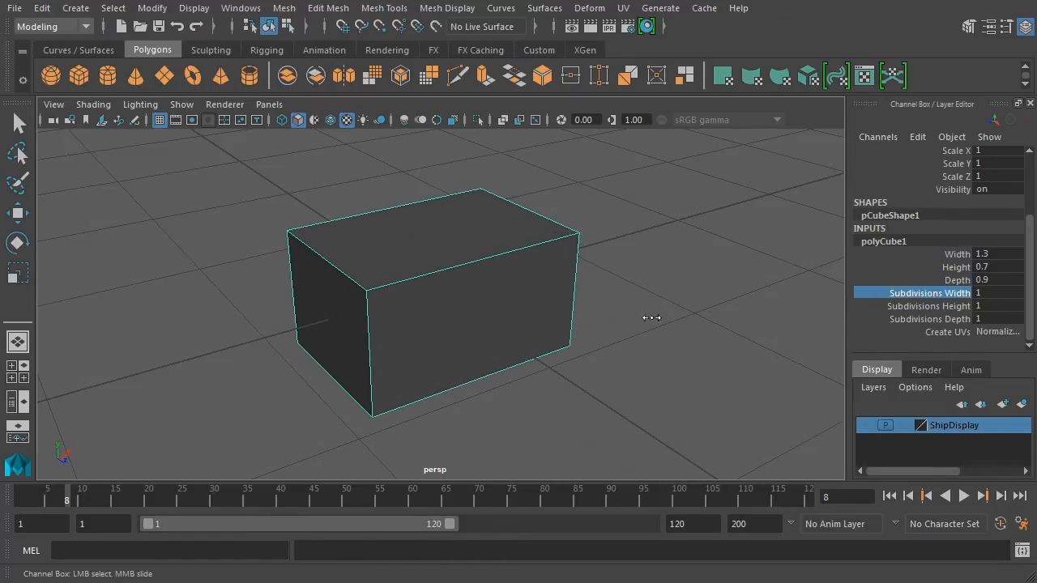
middle_click_drag(651, 317, 716, 297)
left_click(953, 306)
left_click(924, 320)
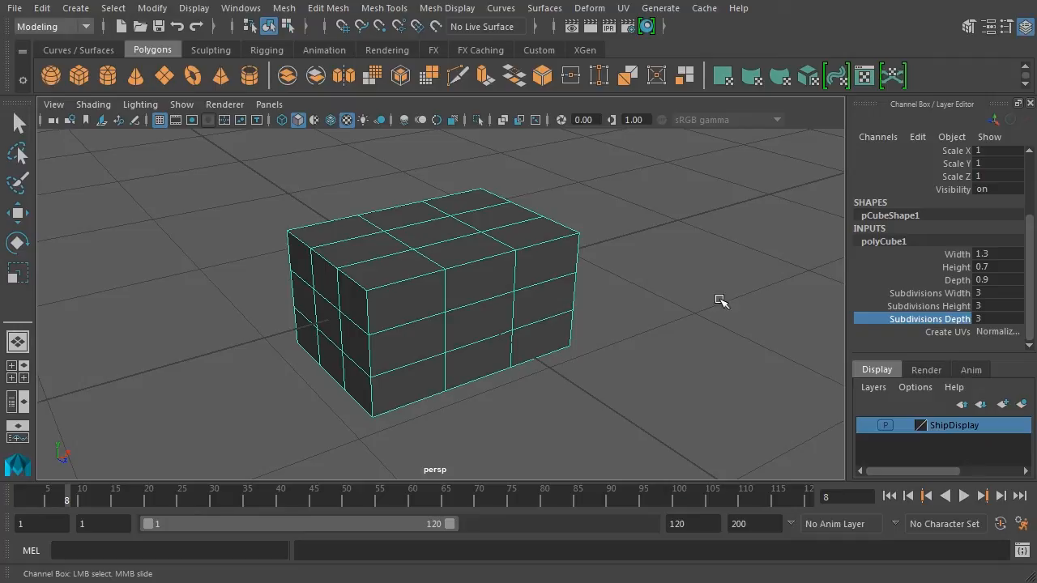
left_click_drag(720, 301, 615, 349, "alt")
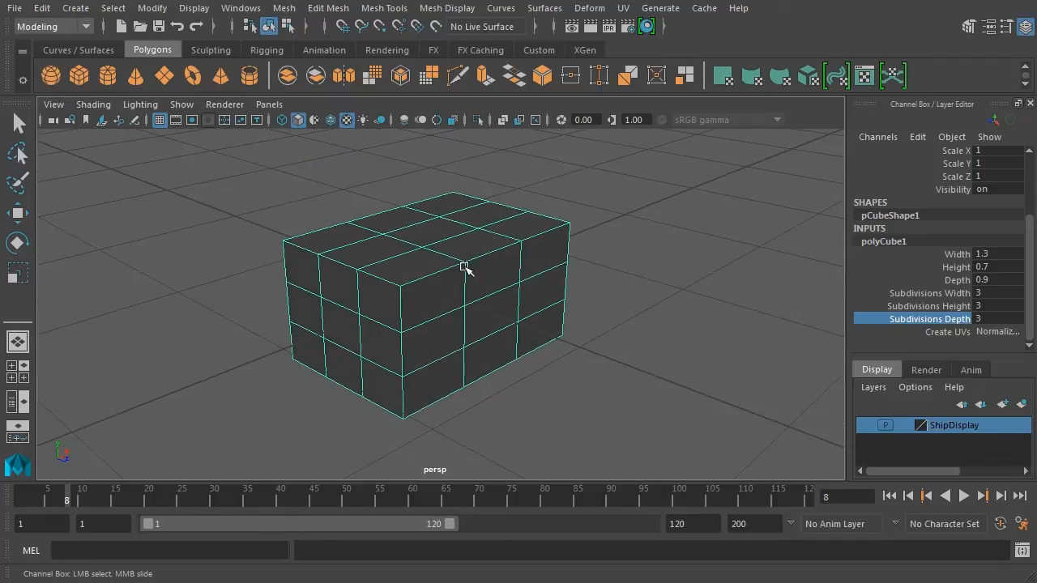
left_click_drag(645, 276, 622, 282, "alt")
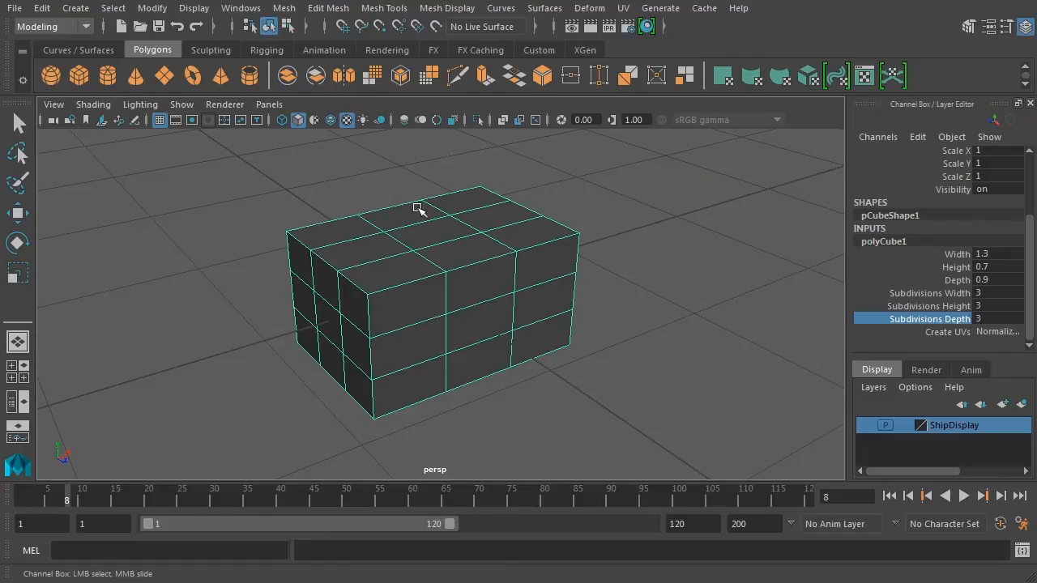
mouse_move(623, 341)
left_mouse_down("alt")
mouse_move(643, 329)
mouse_move(627, 324)
left_mouse_up("alt")
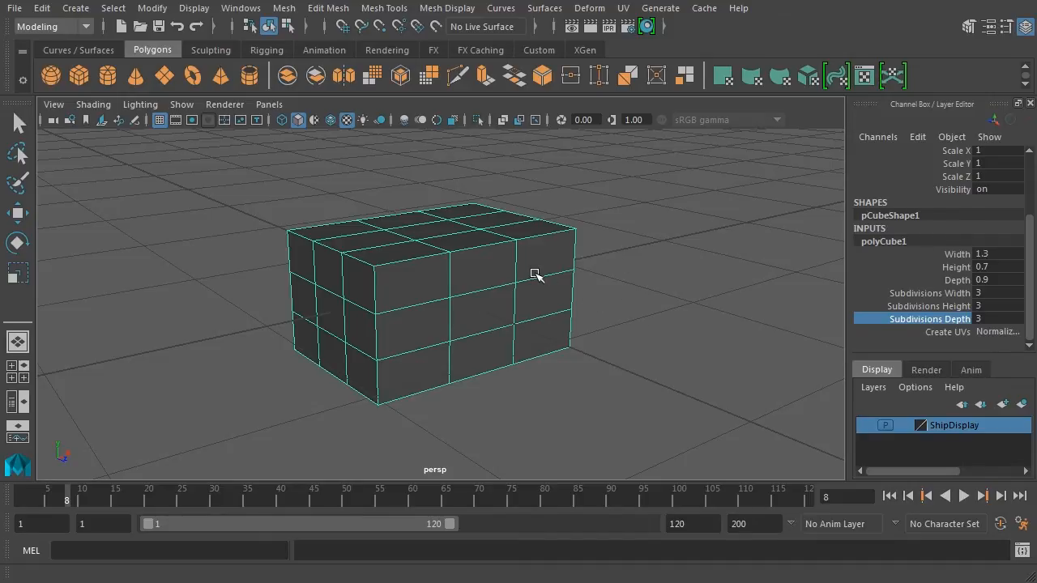
left_click_drag(562, 284, 664, 291, "alt")
Correct the box to Height 0.5 and Depth 0.8.
left_click(954, 266)
middle_click_drag(770, 279, 758, 310)
left_click(956, 279)
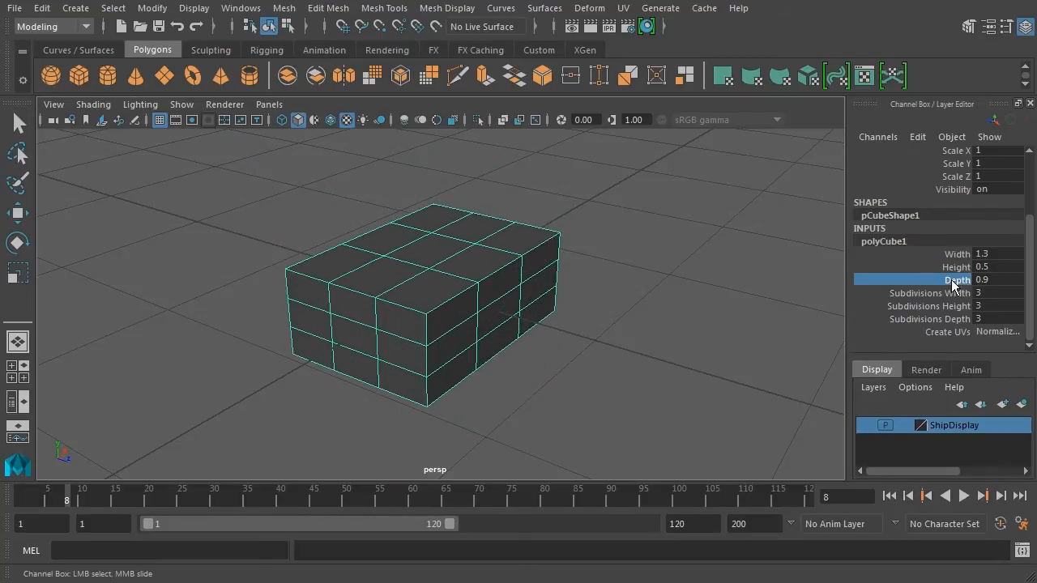
middle_click_drag(681, 280, 676, 284)
left_click_drag(671, 321, 658, 341, "alt")
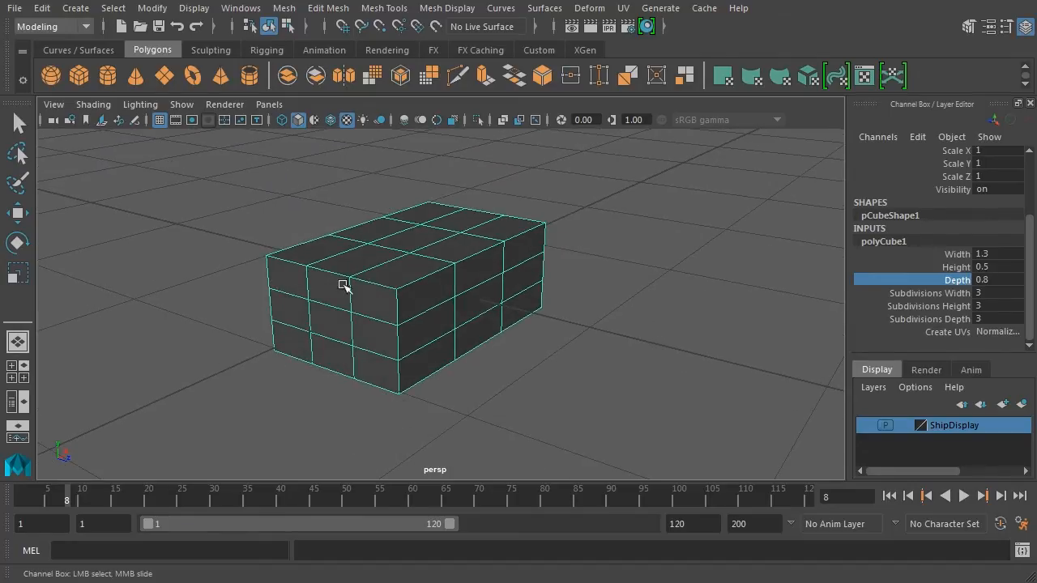
Move the box into position and tilt it to Rotate Z 11.491.
left_click(20, 214)
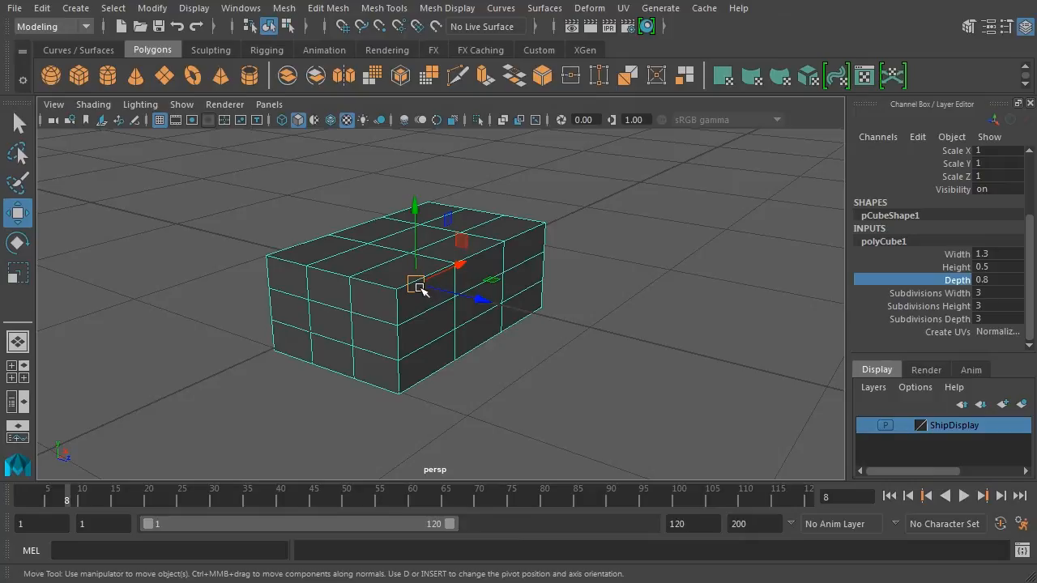
left_click_drag(420, 287, 560, 301)
left_click_drag(638, 313, 523, 322)
left_click_drag(495, 266, 515, 256)
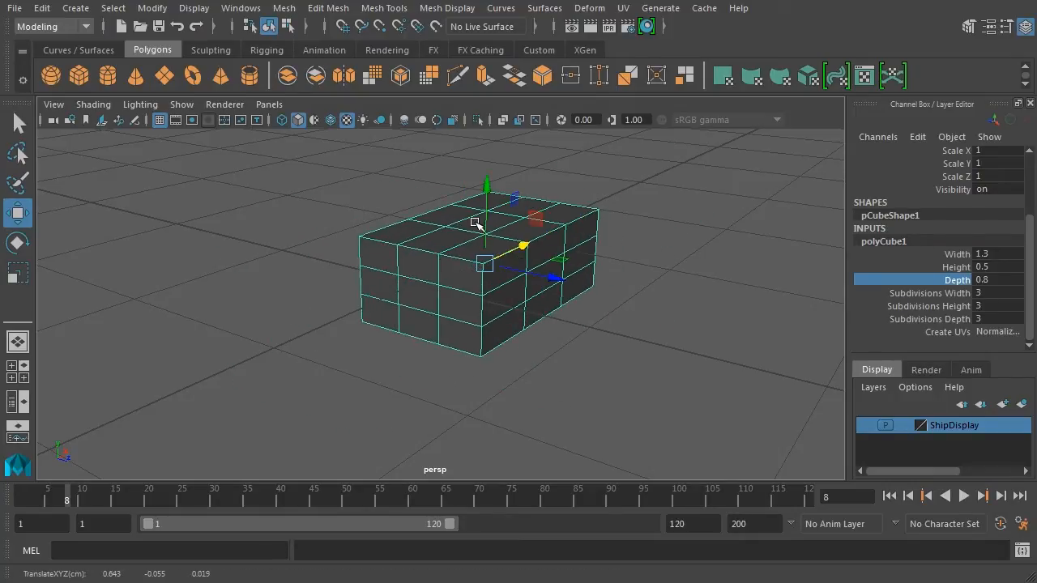
mouse_move(475, 223)
left_mouse_down()
mouse_move(486, 219)
mouse_move(486, 235)
left_mouse_up()
left_click_drag(554, 293, 421, 277)
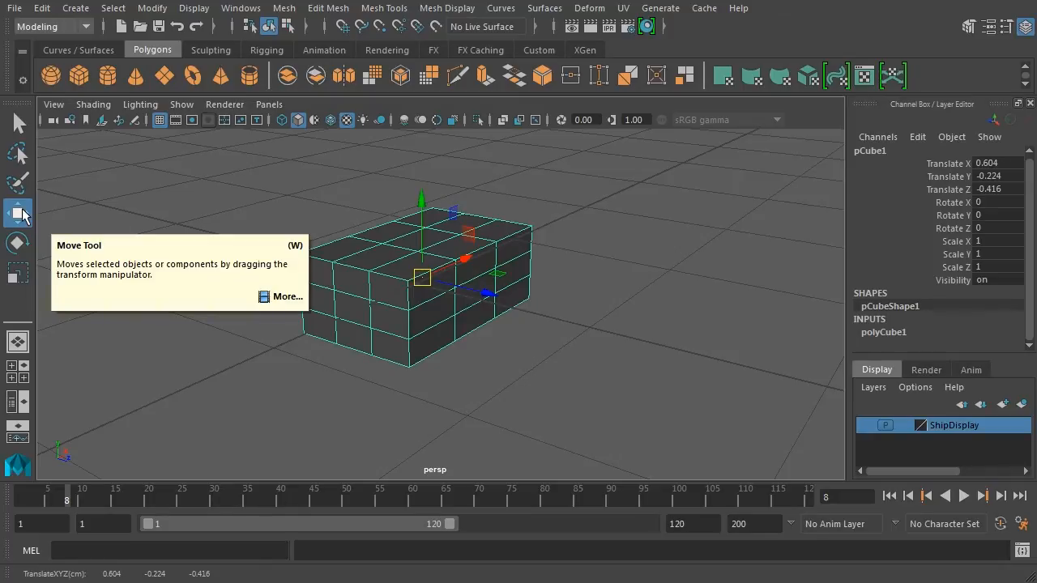
left_click(18, 242)
left_click_drag(504, 296, 478, 303)
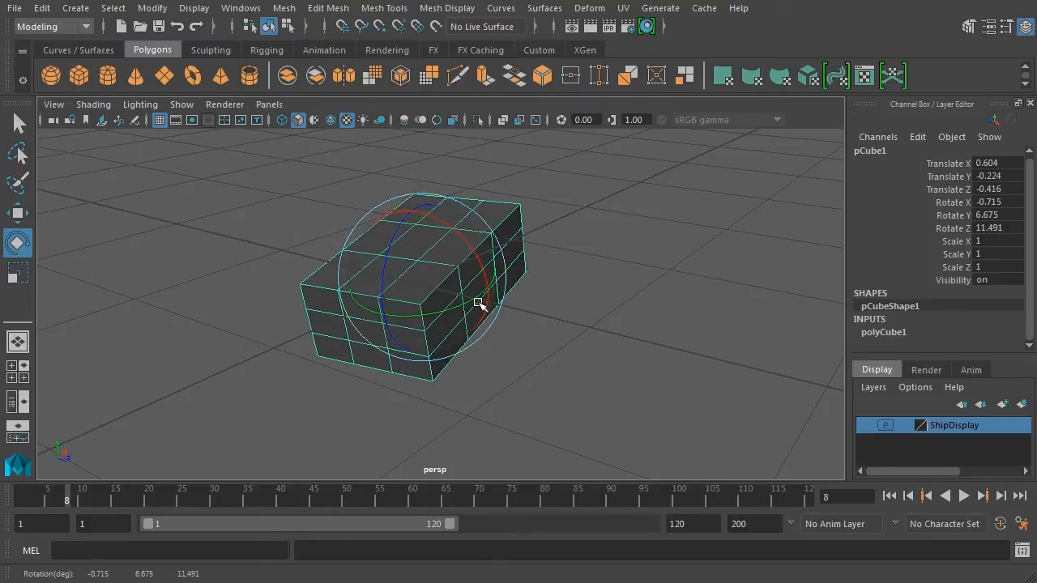
Scale the box to 0.906, 0.777, 1.121 on X, Y and Z.
left_click(19, 273)
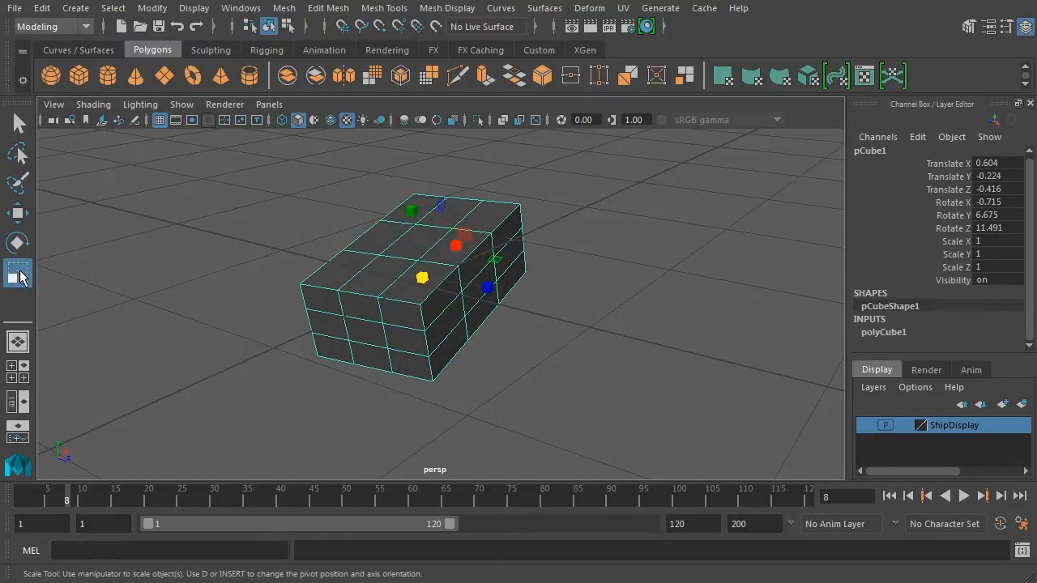
left_click_drag(422, 278, 424, 300)
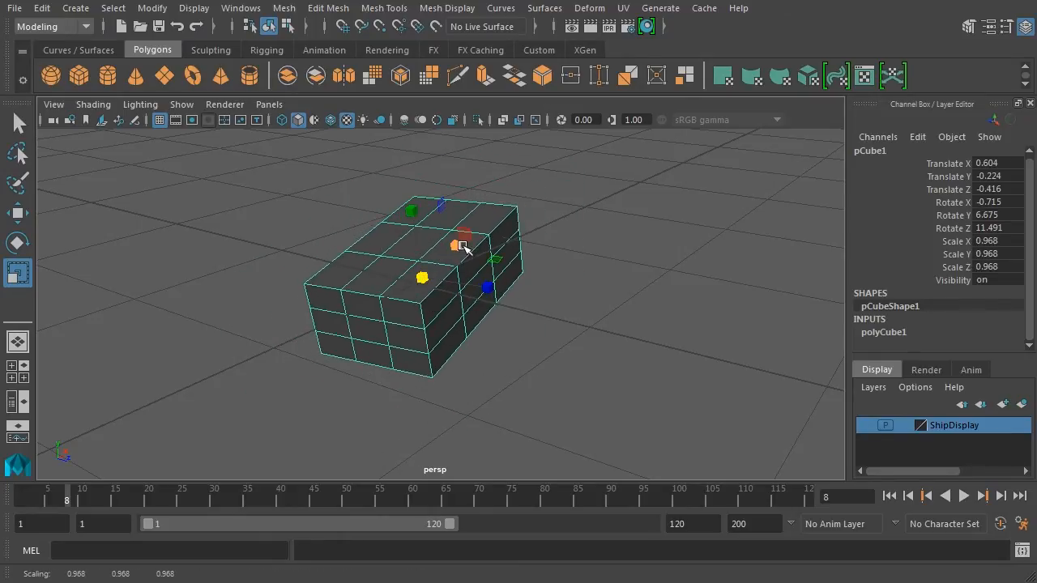
left_click_drag(463, 246, 489, 288)
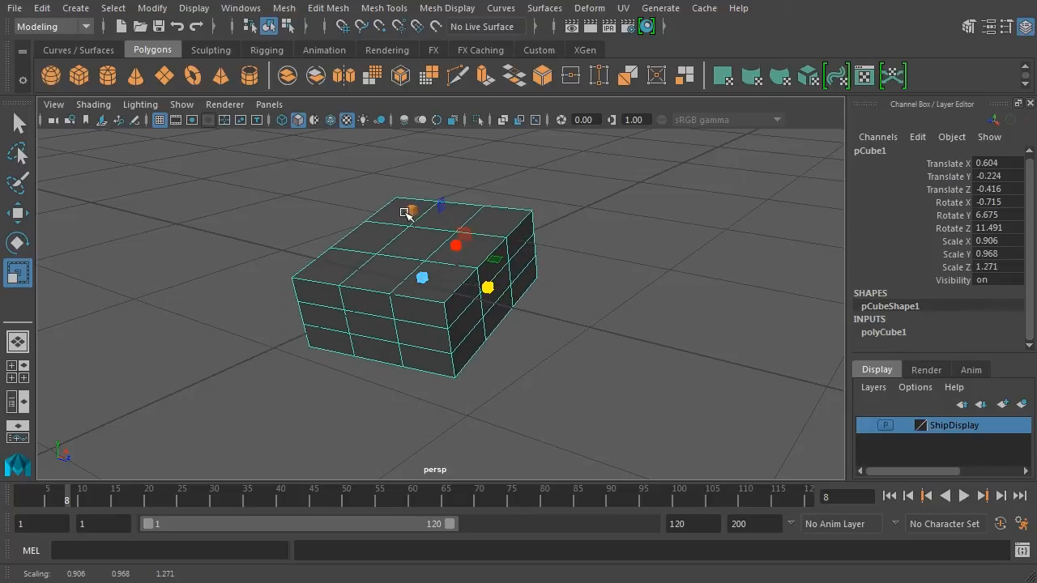
left_click_drag(408, 212, 415, 226)
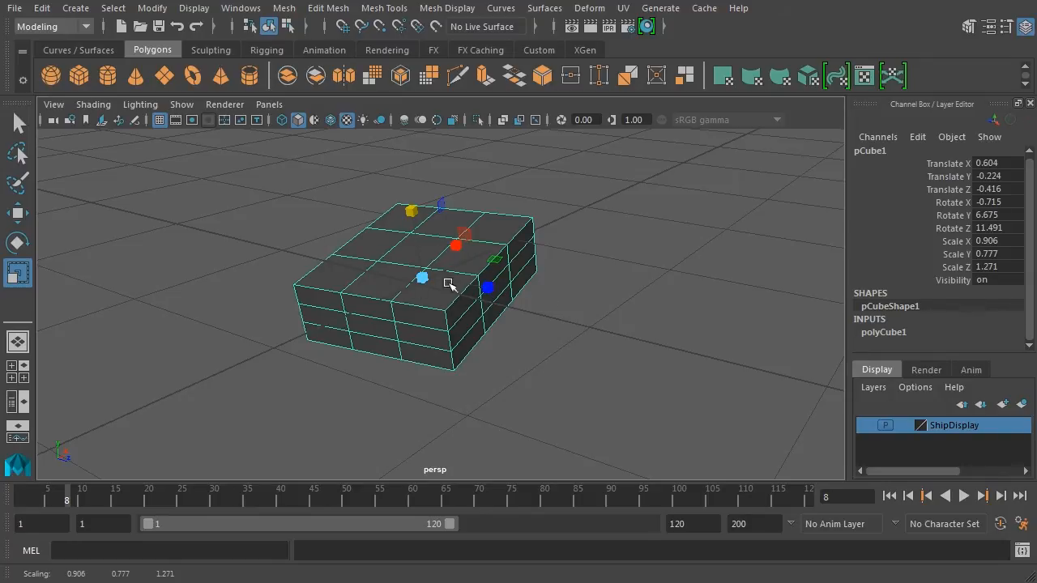
left_click_drag(487, 289, 478, 273)
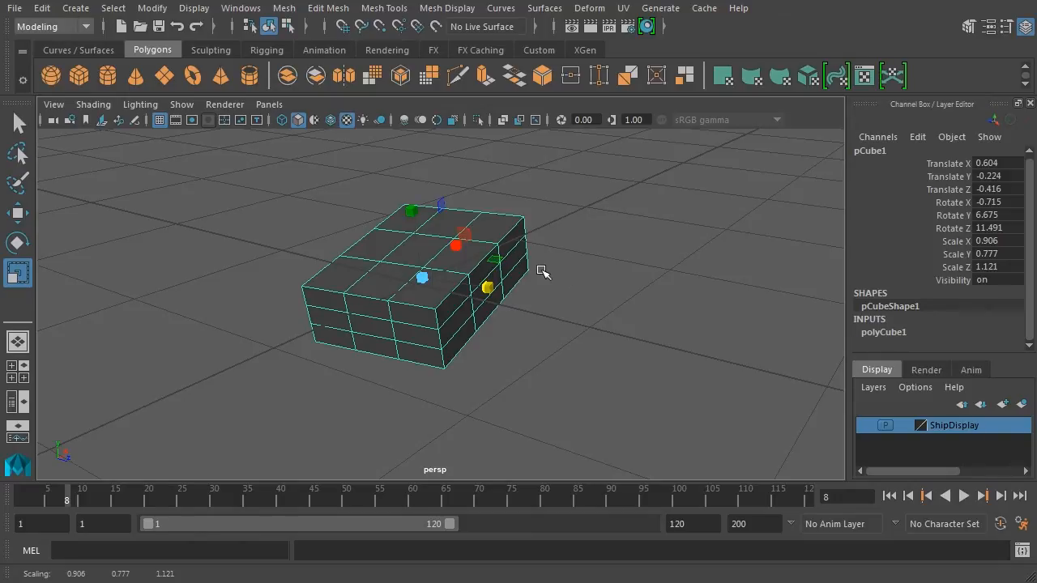
Try vertex and edge component modes on the box, selecting a top vertex and an edge.
right_click(485, 229)
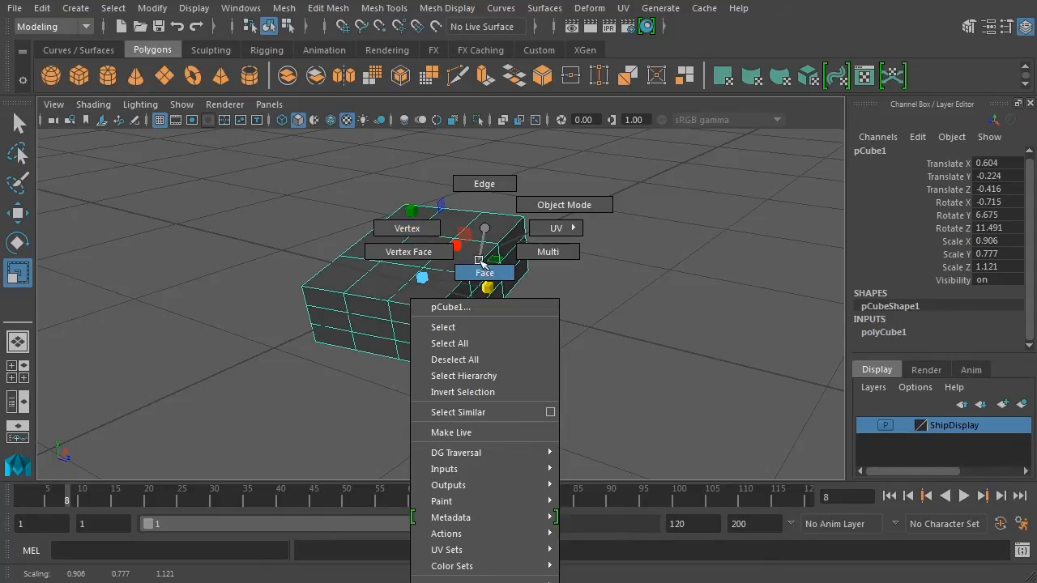
right_click_drag(484, 233, 427, 233)
left_click(437, 308)
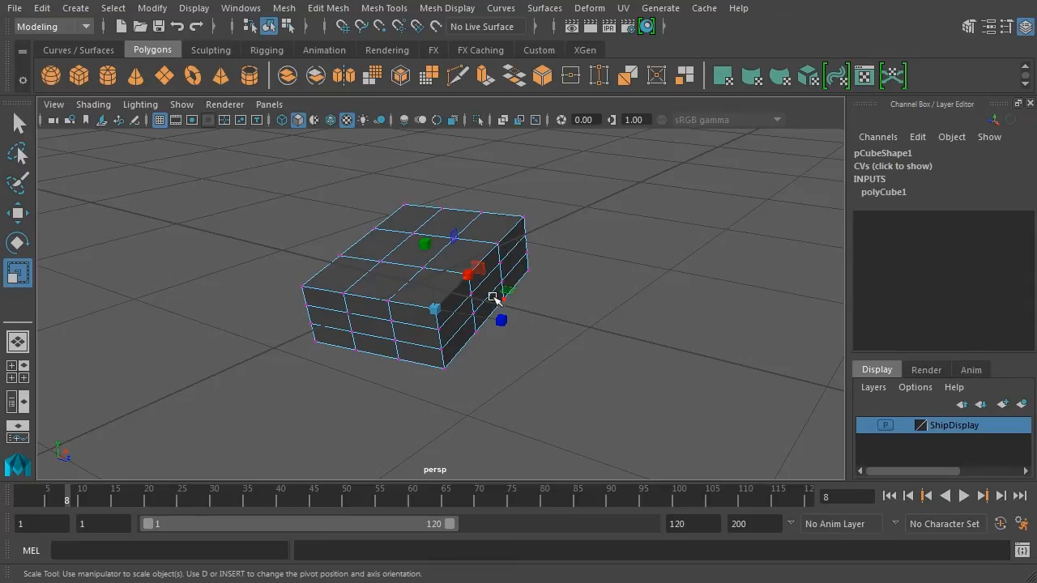
key("q")
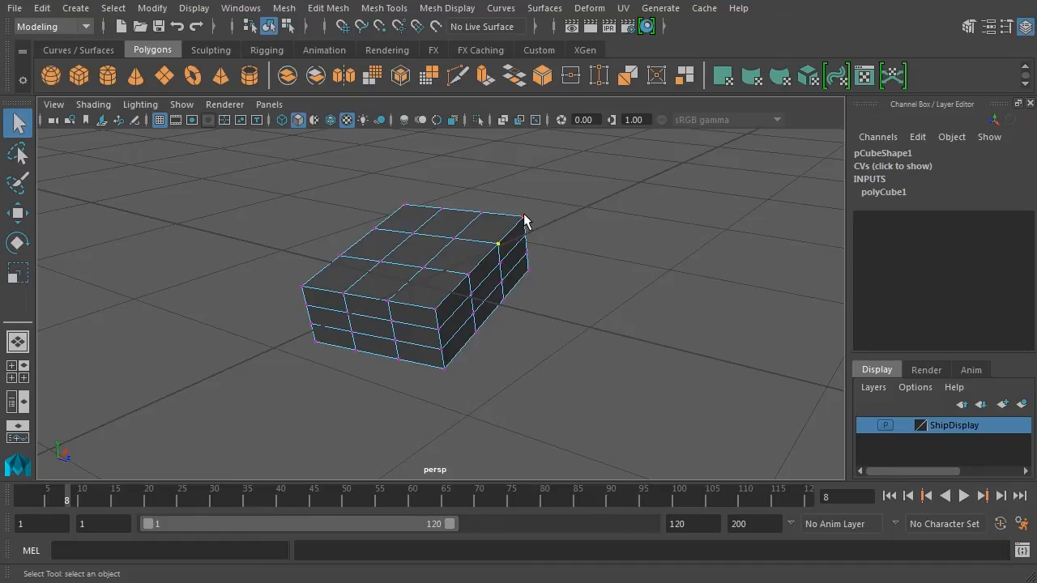
left_click(482, 211)
right_click_drag(492, 263, 499, 234)
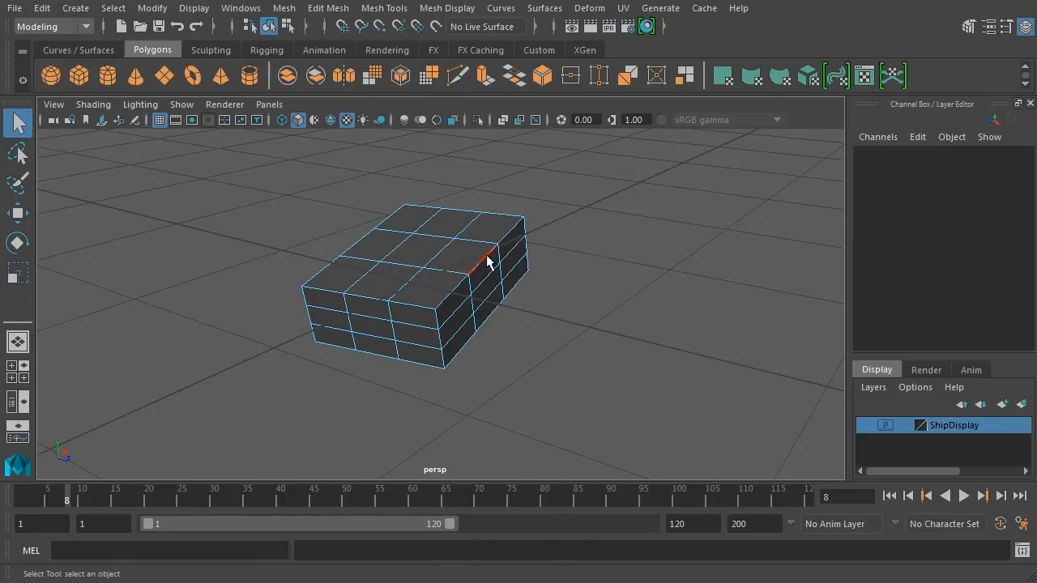
left_click(492, 243)
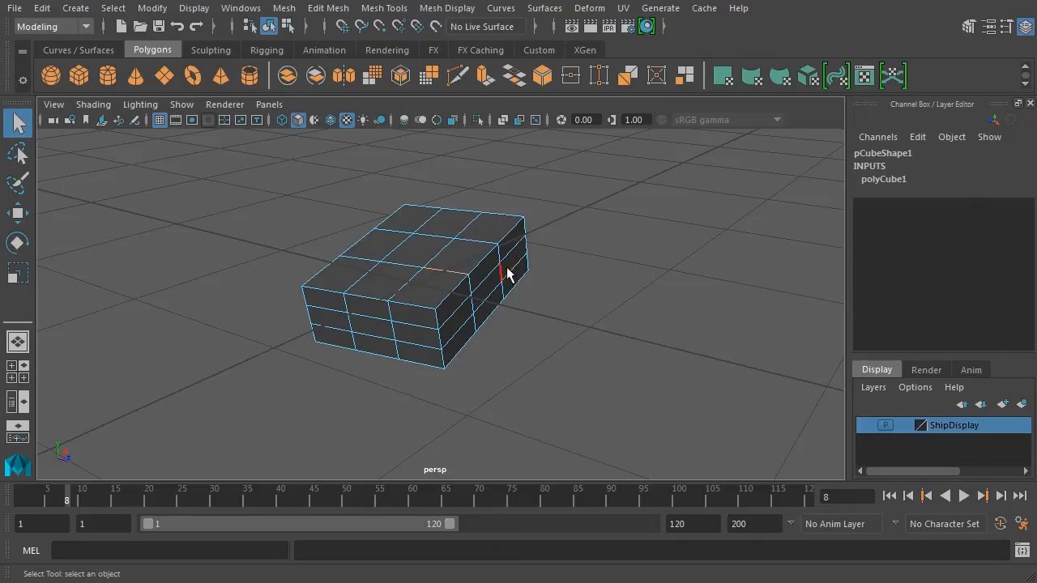
In face mode, select the far corner face on the box's top.
right_click_drag(492, 258, 496, 295)
left_click(459, 251)
left_click(437, 281)
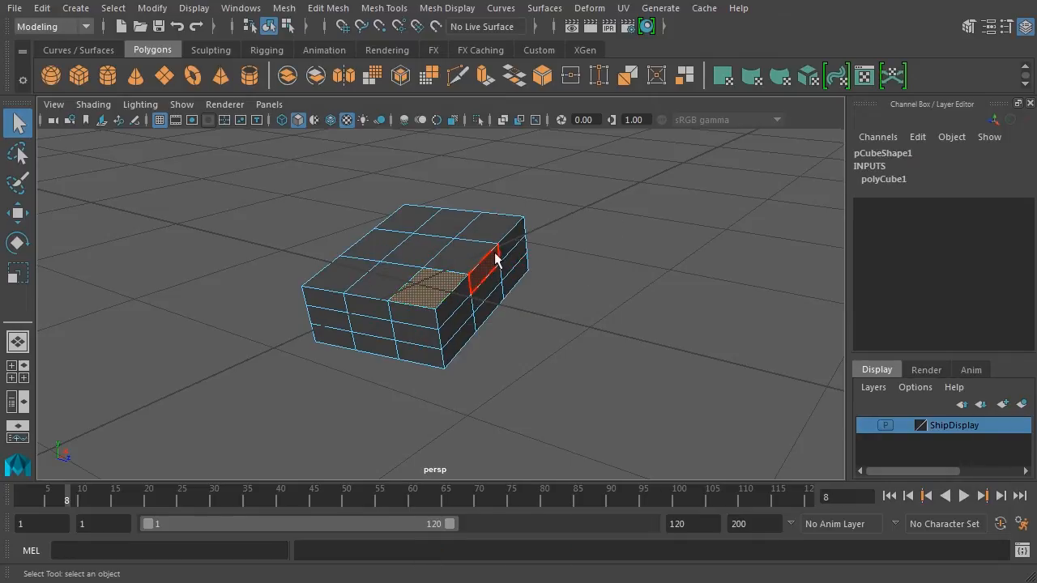
left_click(488, 226)
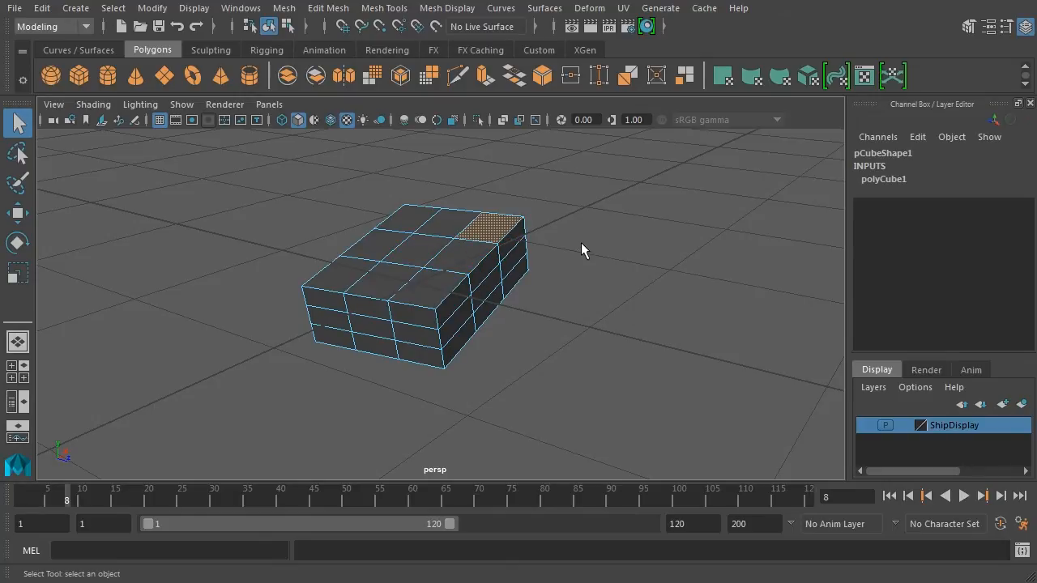
Toggle between object and component selection modes with the mode buttons and F8.
left_click(287, 28)
left_click(287, 28)
left_click(287, 26)
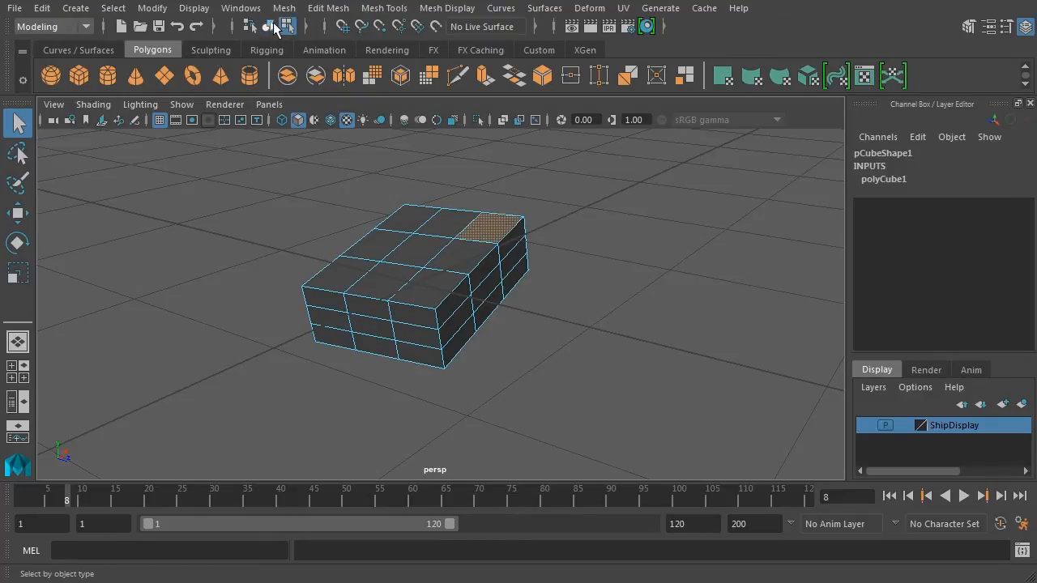
left_click(289, 28)
left_click(289, 28)
key("F8")
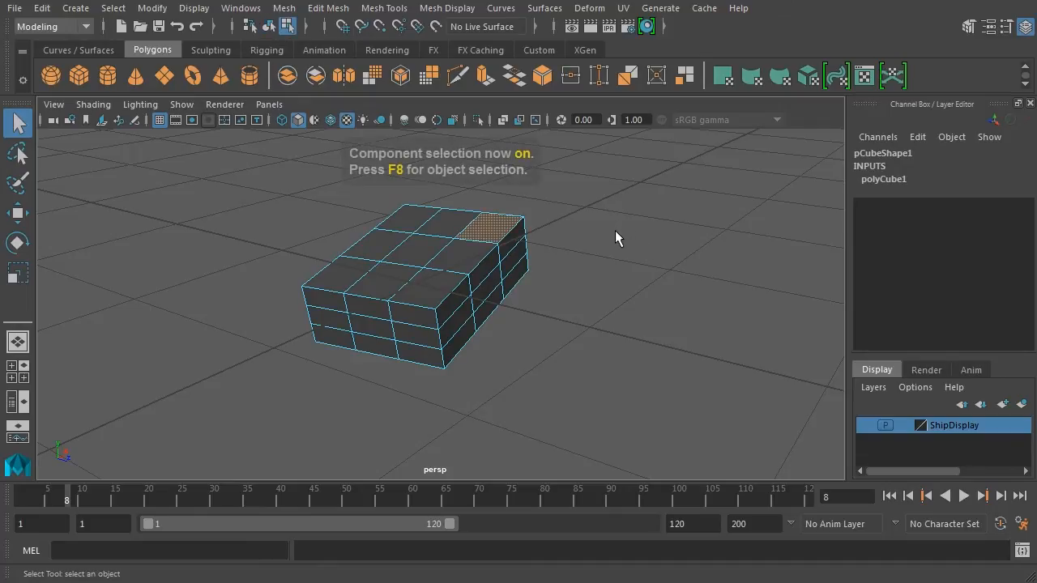
key("F8")
key("F8")
key("F8")
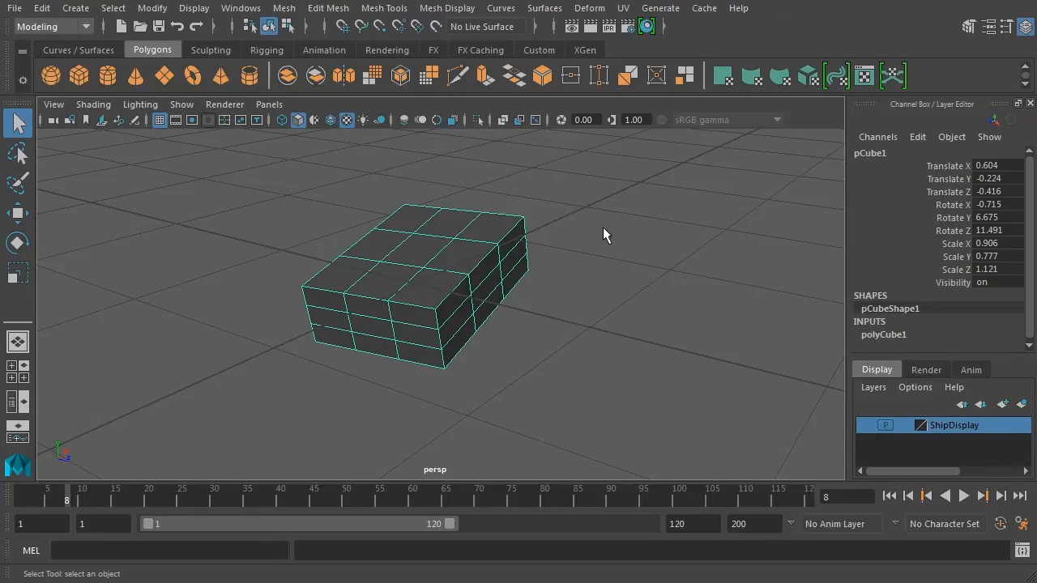
Open the Modeling Toolkit and try vertex, edge and face selection modes (F9–F11).
left_click(969, 27)
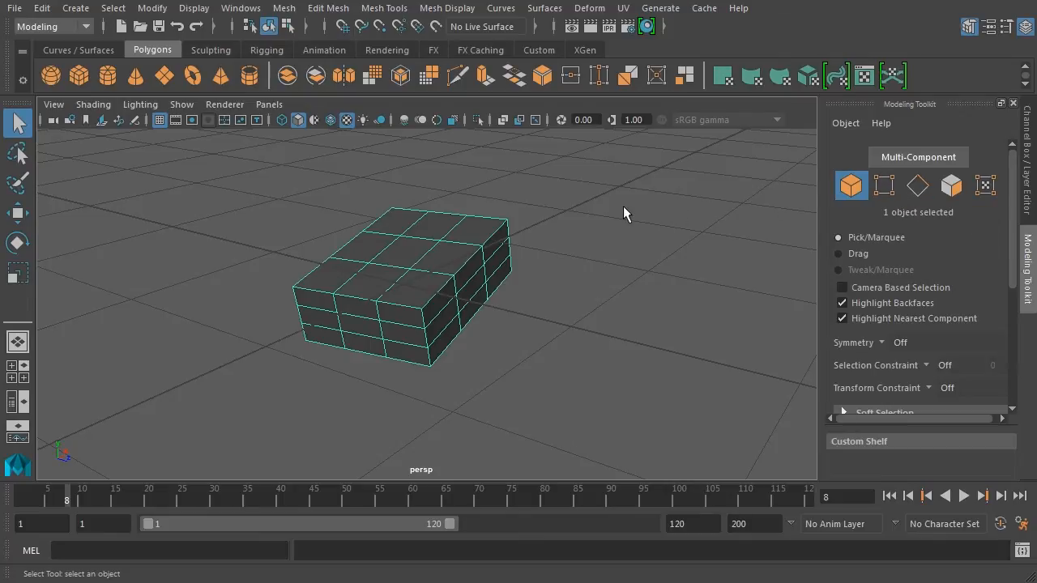
key("F9")
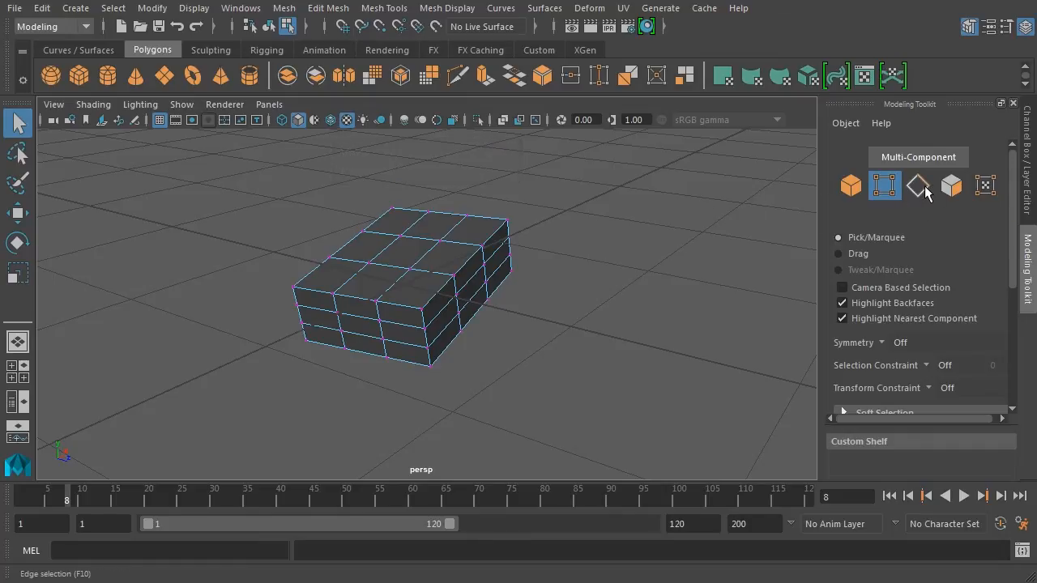
key("F10")
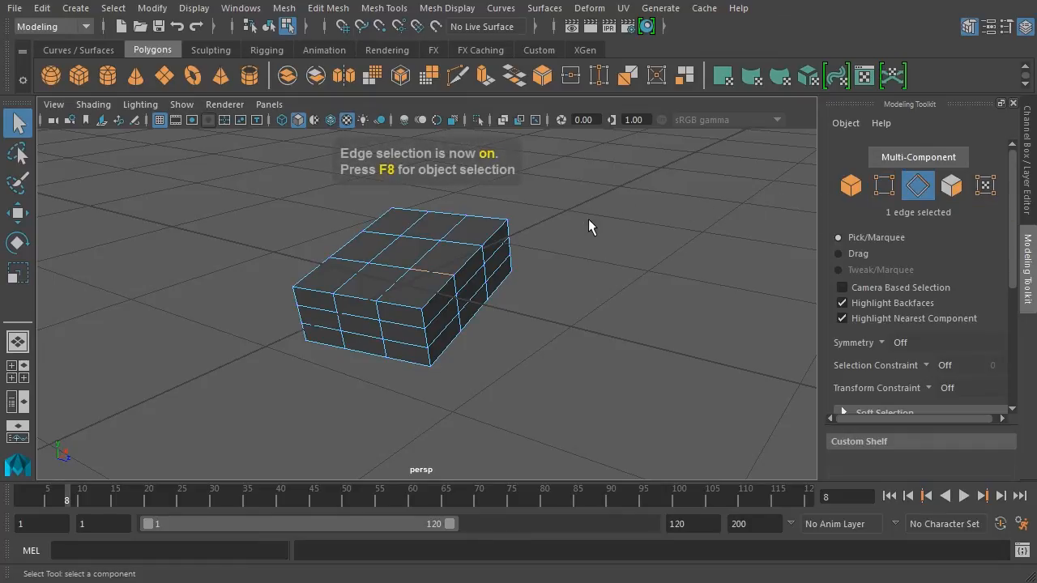
left_click(584, 227)
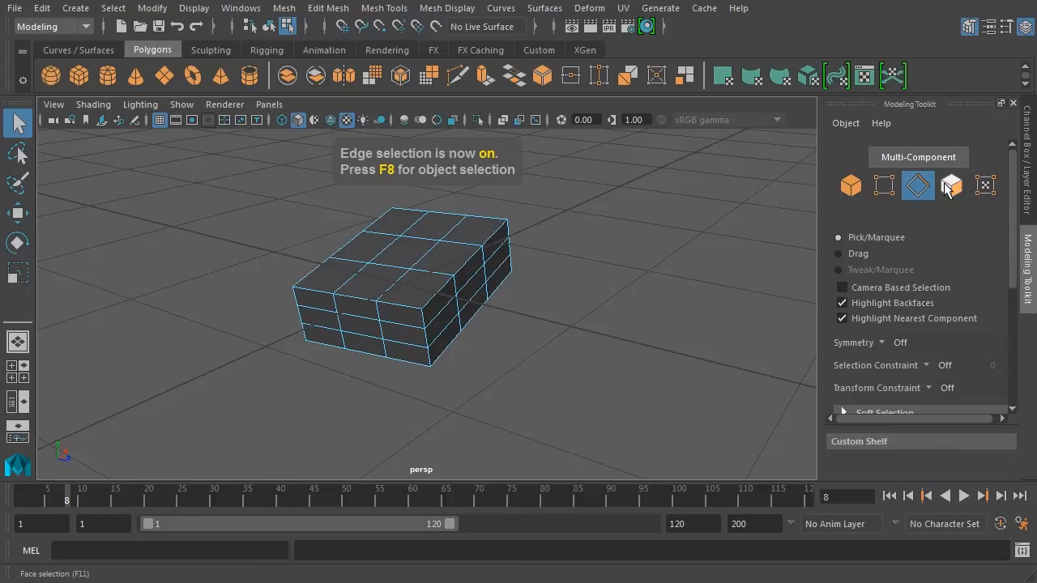
key("F11")
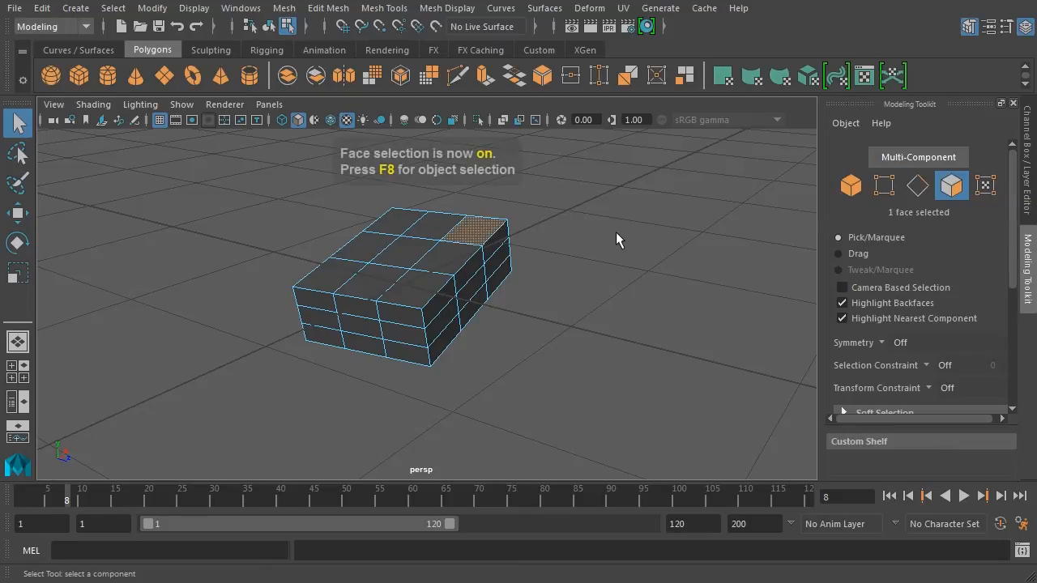
Use Multi-Component mode to pick edges and a vertex together, then return to Object mode.
left_click(917, 156)
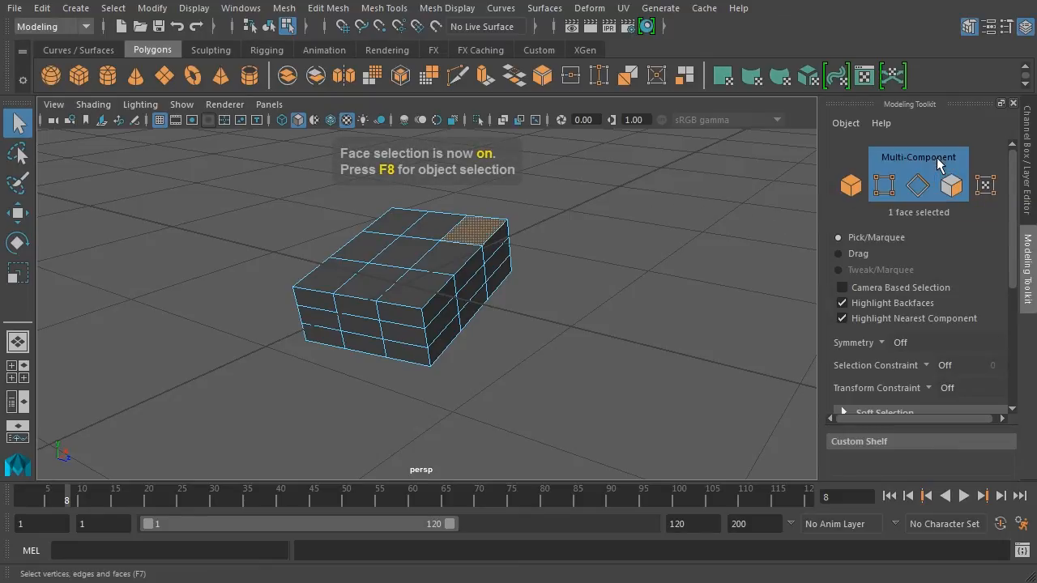
left_click(436, 270)
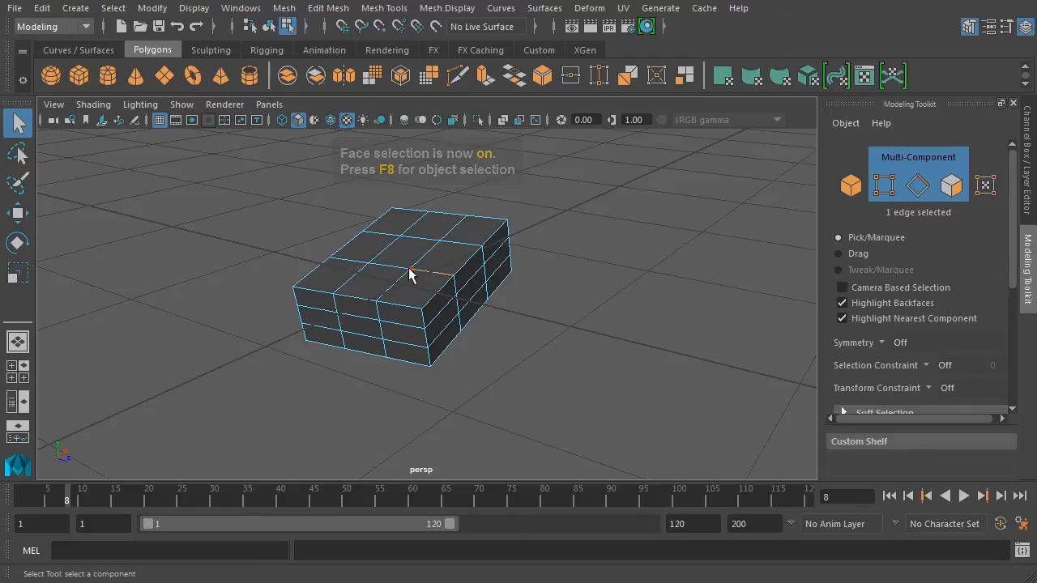
left_click(411, 268)
left_click(453, 242)
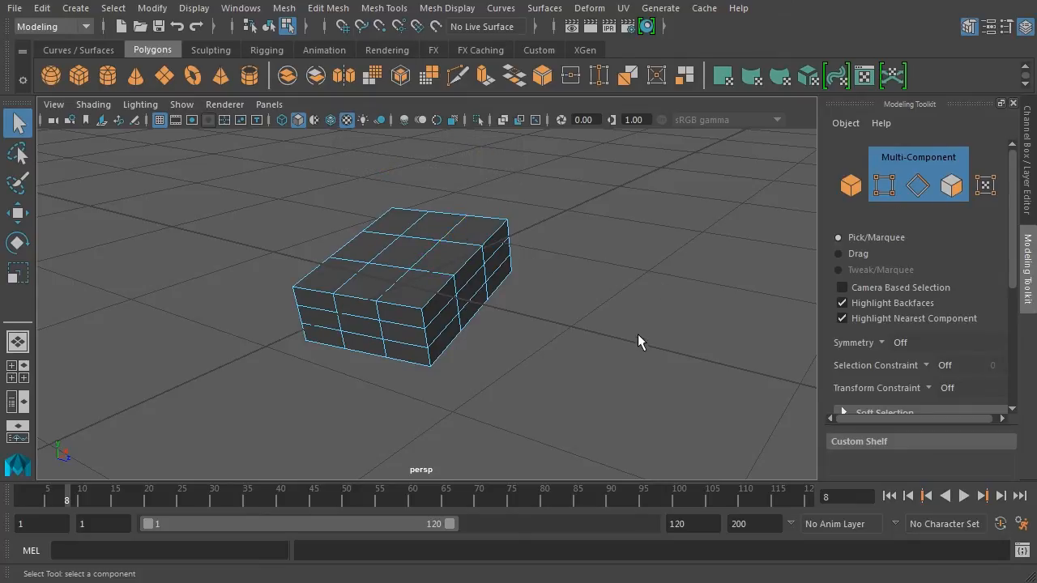
left_click(935, 160)
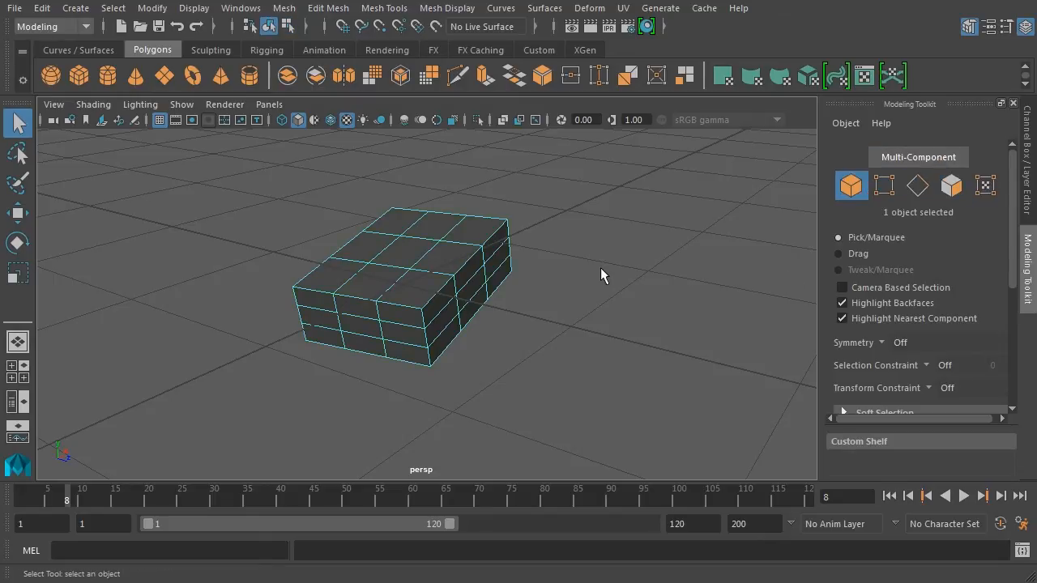
Select a top corner vertex and move it upward into a raised peak, then return to object mode.
left_click(885, 187)
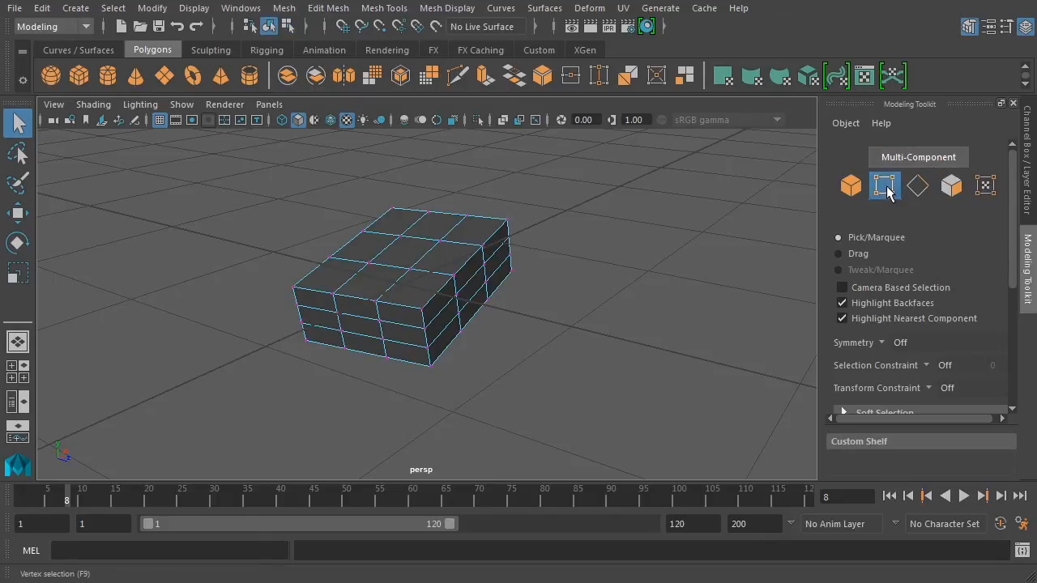
left_click(469, 255)
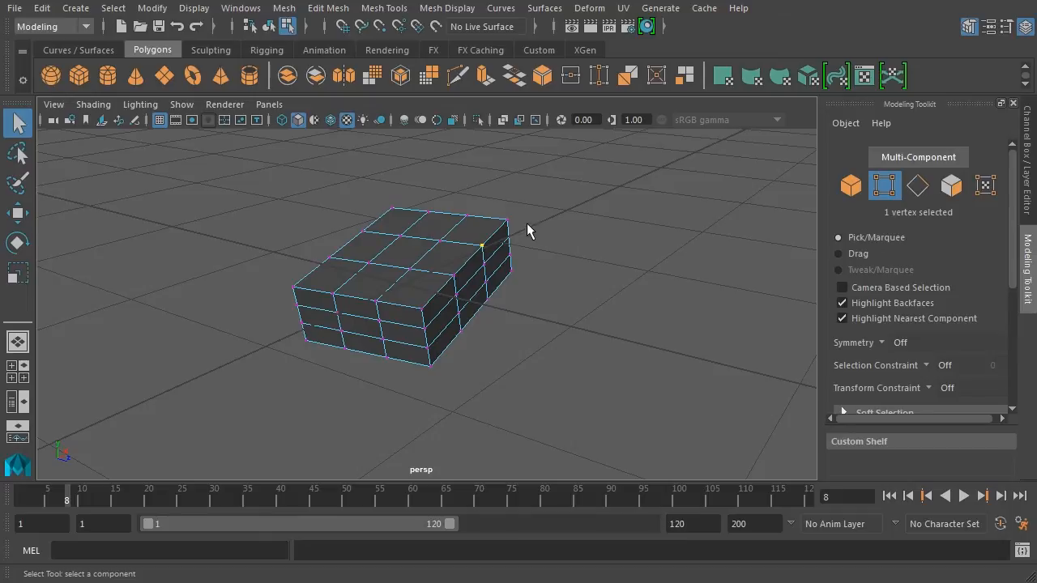
key("w")
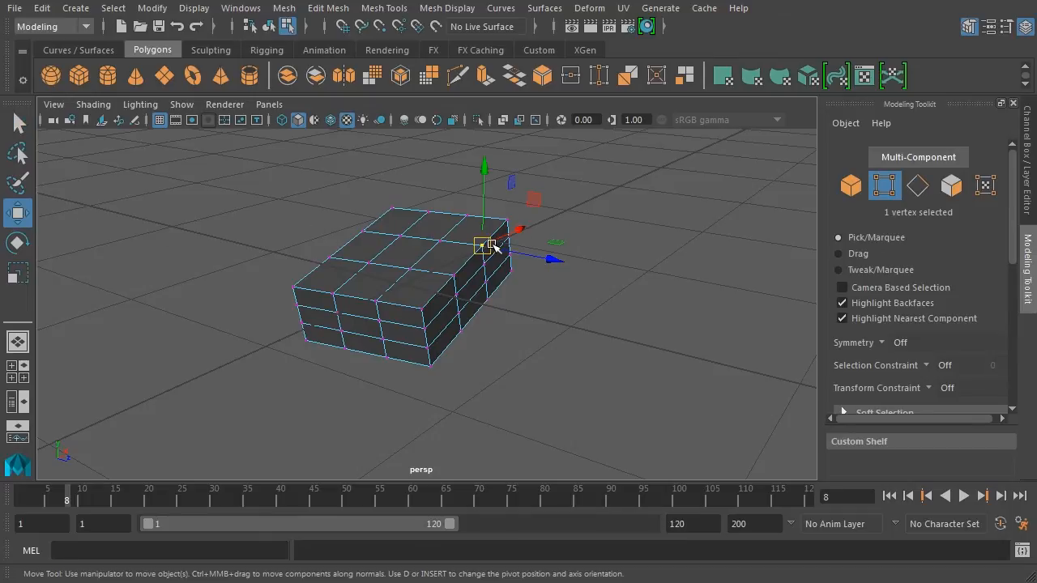
left_click_drag(483, 245, 504, 183)
left_click_drag(695, 299, 643, 280, "alt")
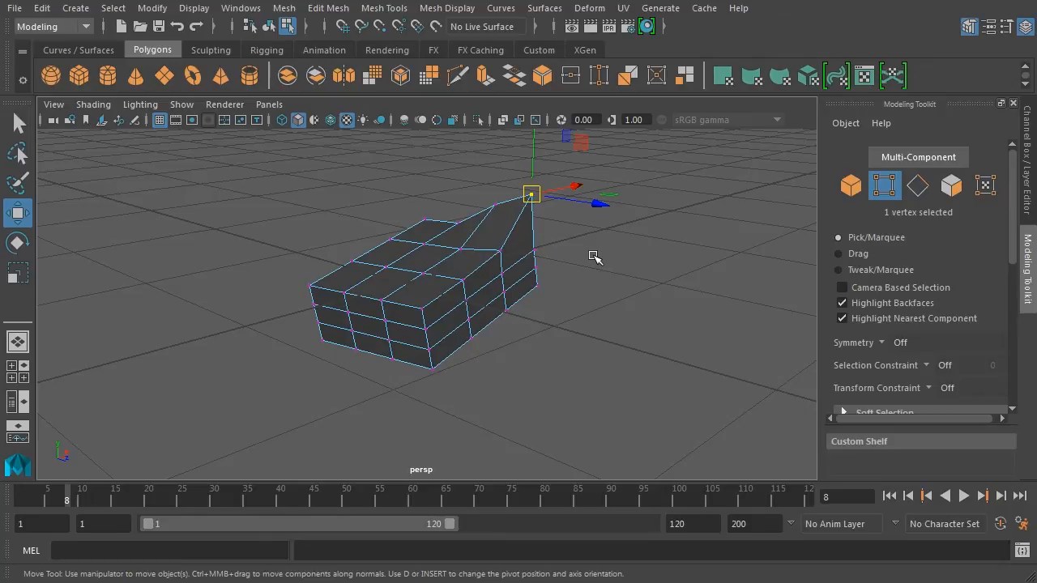
left_click_drag(600, 273, 522, 277, "alt")
left_click(269, 27)
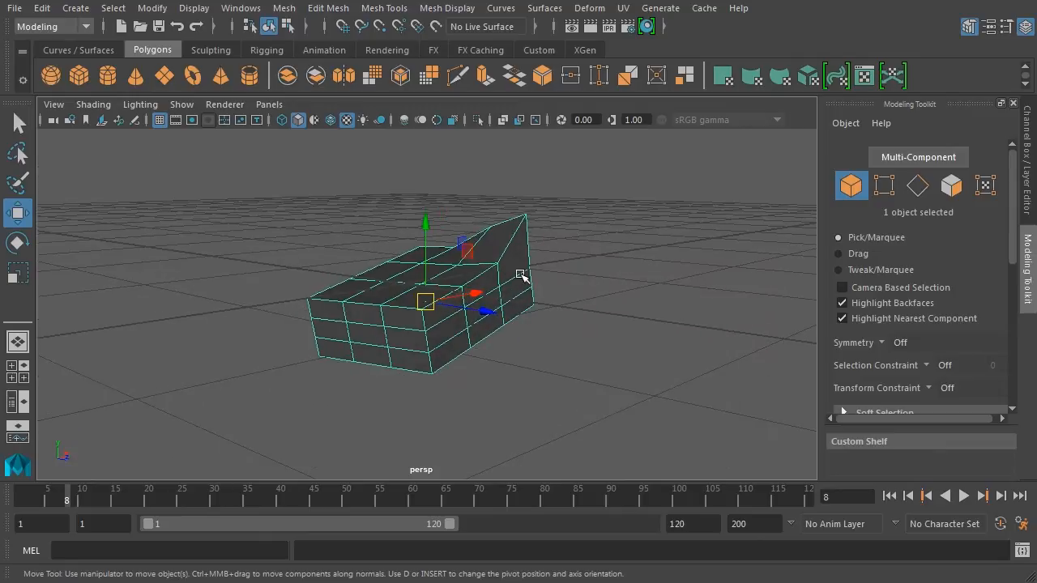
Delete the practice cube, turn on the ShipDisplay layer's visibility and frame the ship.
key("Delete")
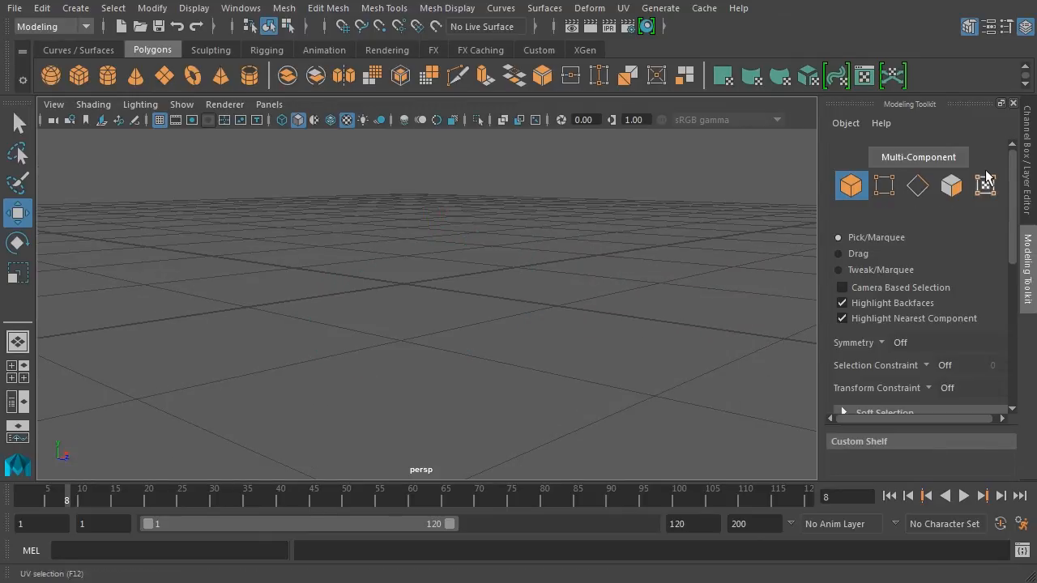
left_click(1030, 159)
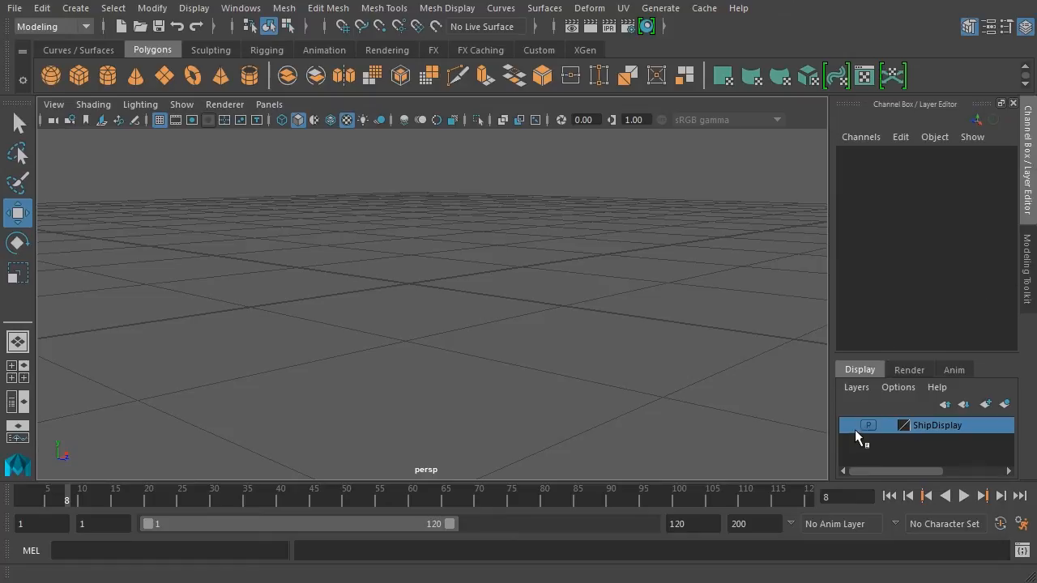
left_click(849, 425)
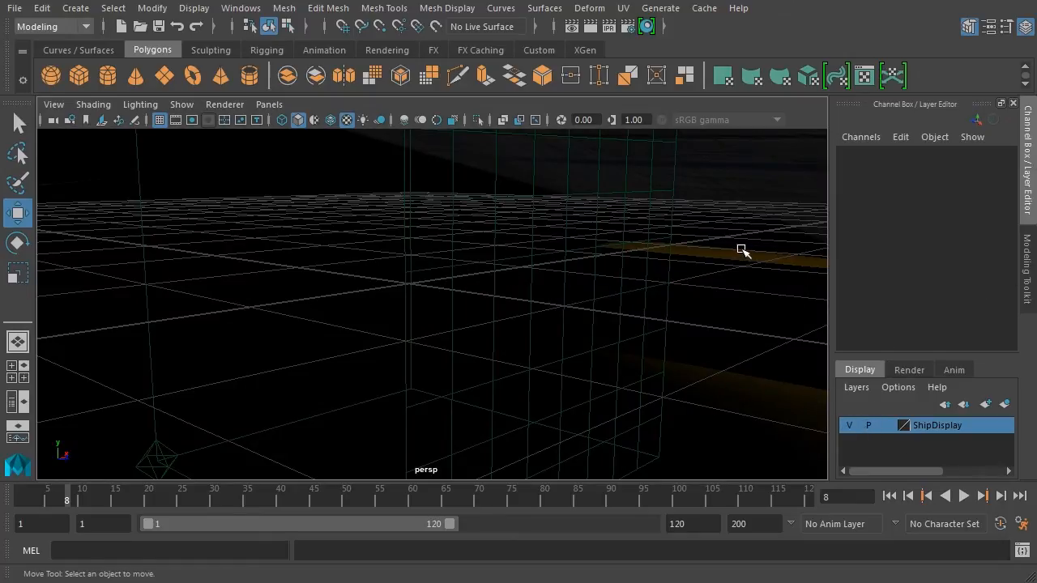
key("a")
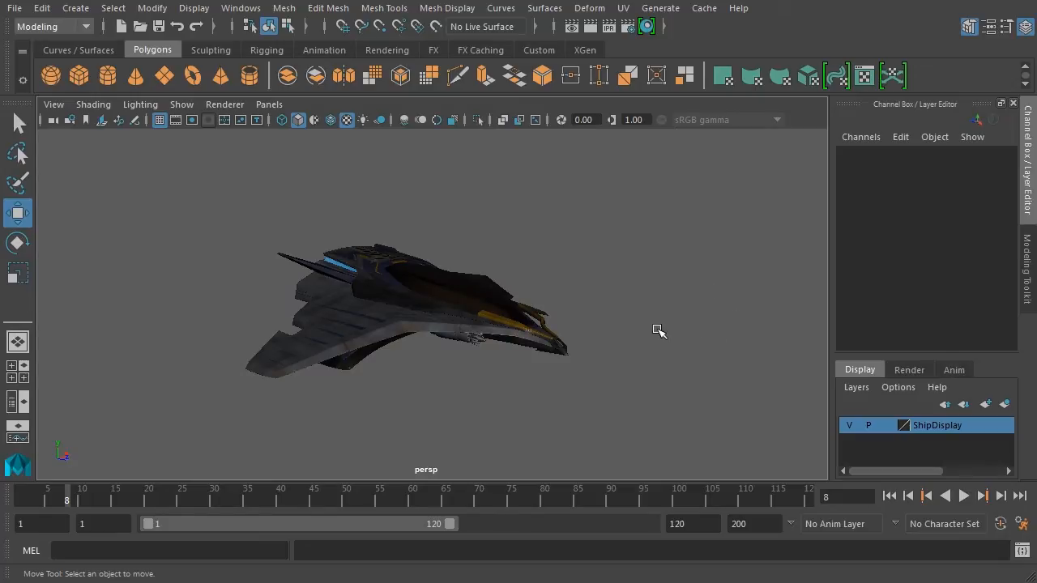
Tumble and dolly to the ship's rear and select the exhaust_lf panel.
left_click_drag(723, 348, 310, 343, "alt")
right_click_drag(310, 343, 630, 354, "alt")
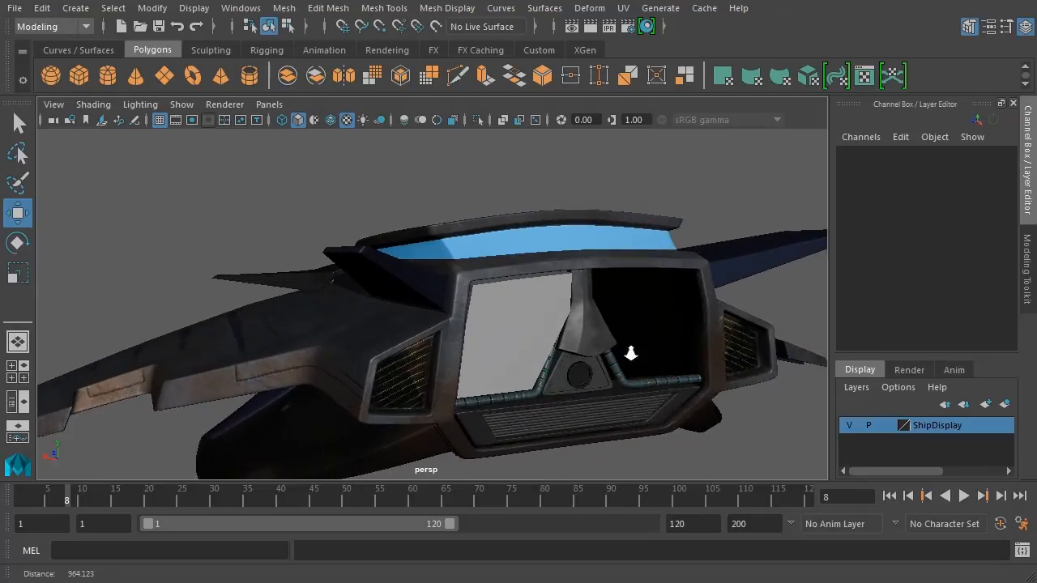
left_click_drag(629, 354, 635, 335, "alt")
middle_click_drag(634, 335, 620, 303, "alt")
right_click_drag(603, 312, 665, 324, "alt")
left_click(488, 286)
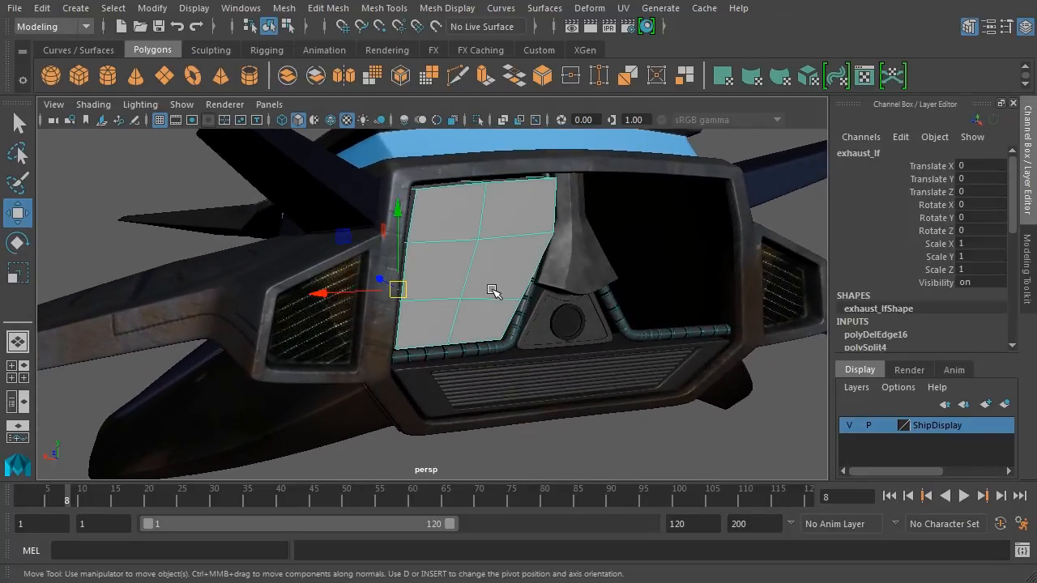
Orbit around exhaust_lf to get a closer, more head-on view of it.
left_click_drag(585, 304, 605, 308, "alt")
middle_click_drag(612, 298, 553, 310, "alt")
left_click_drag(552, 311, 595, 306, "alt")
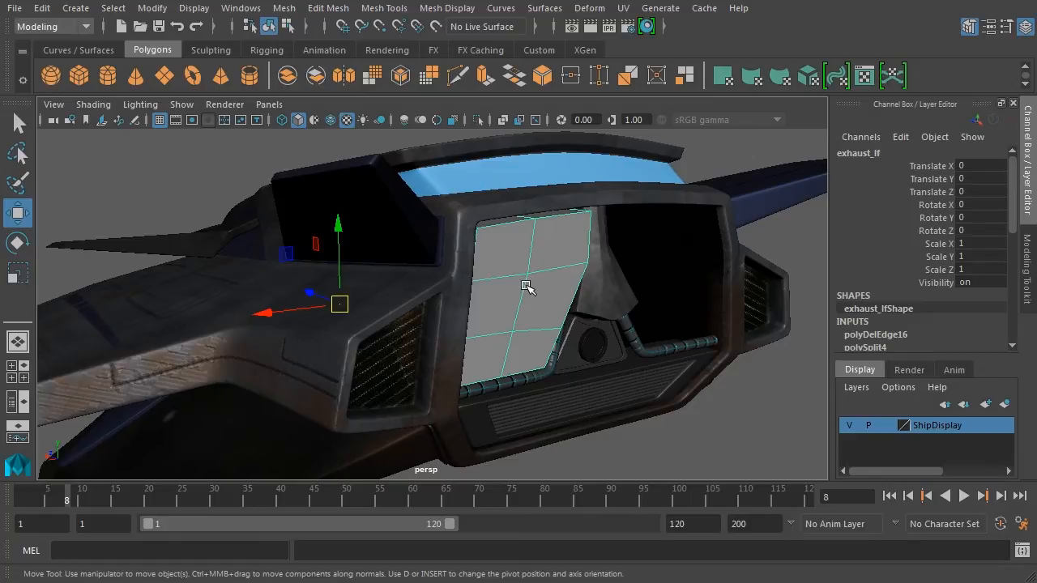
scroll(529, 286, "up", 4)
left_click_drag(570, 316, 612, 331, "alt")
left_click_drag(468, 299, 415, 268, "alt")
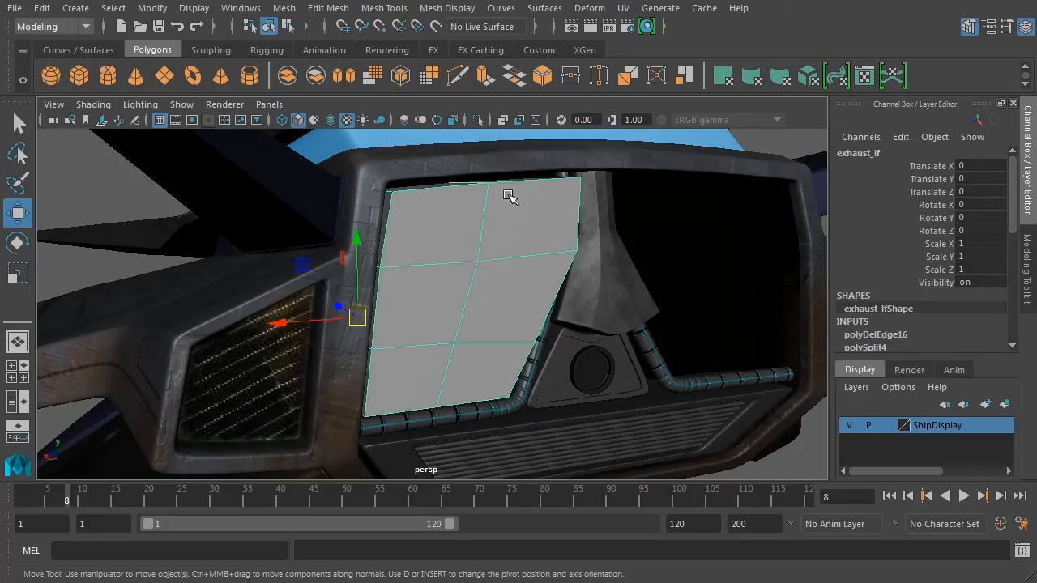
left_click_drag(540, 276, 410, 225, "alt")
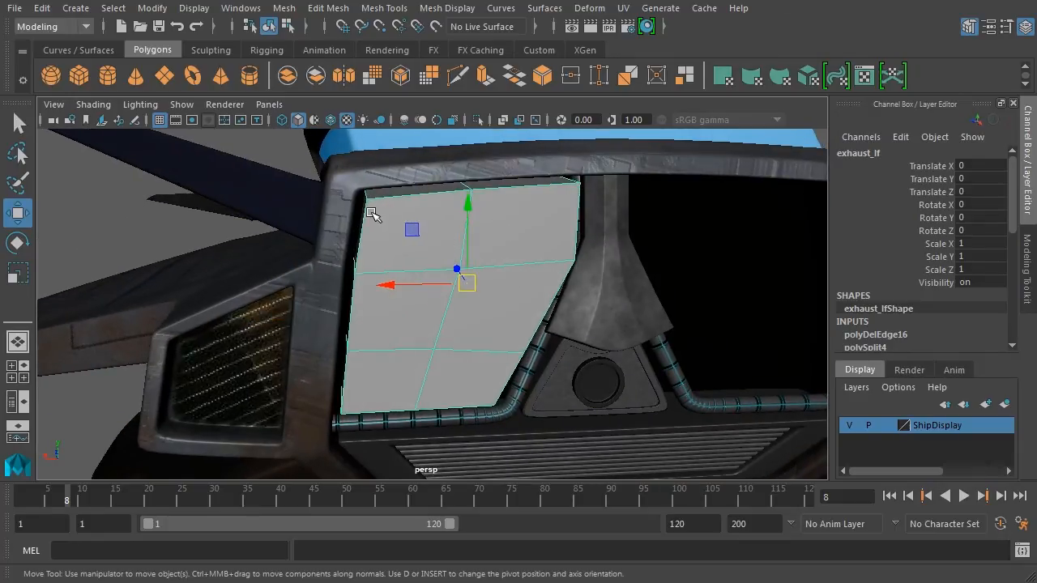
left_click_drag(486, 290, 530, 296, "alt")
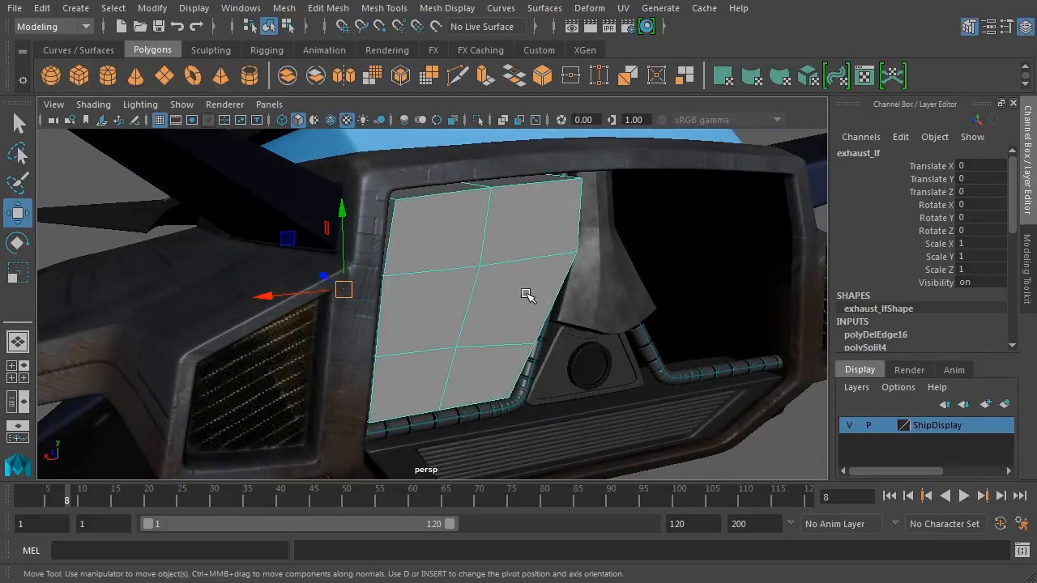
left_click_drag(598, 327, 561, 307, "alt")
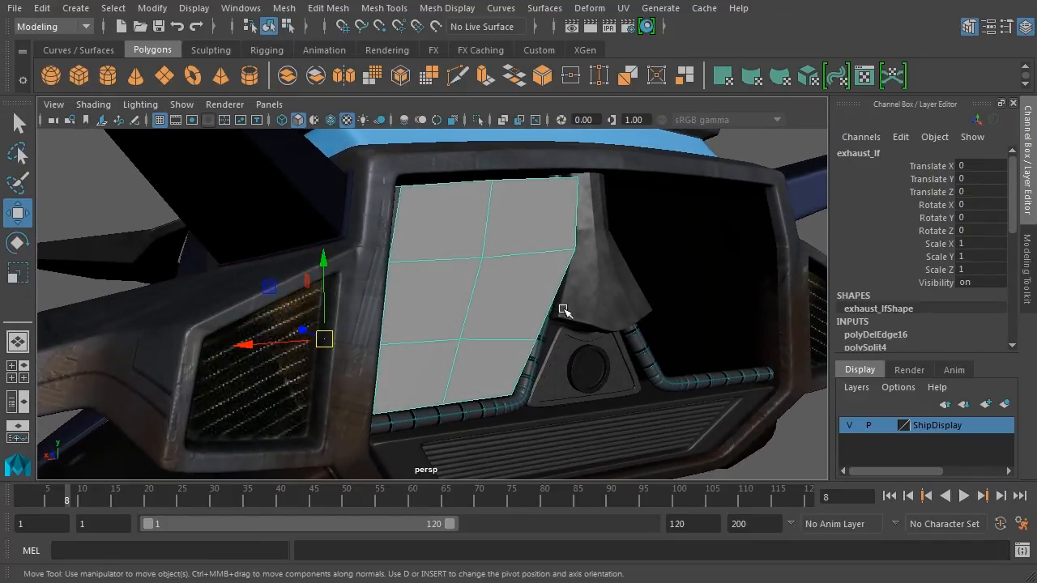
Switch exhaust_lf to face mode and select all six faces of its two-by-three grid.
right_click(514, 236)
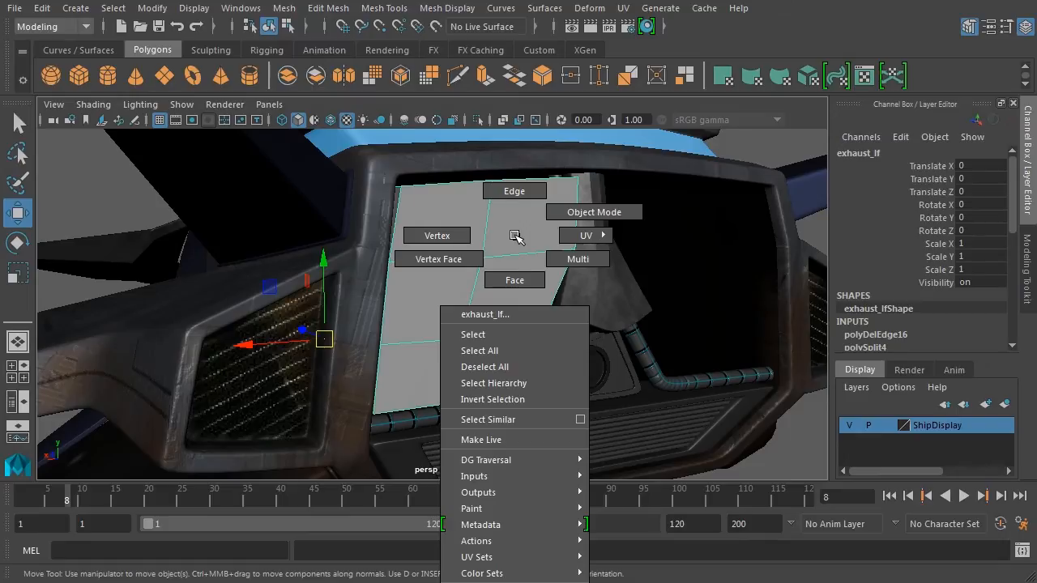
left_click(515, 280)
left_click(470, 251)
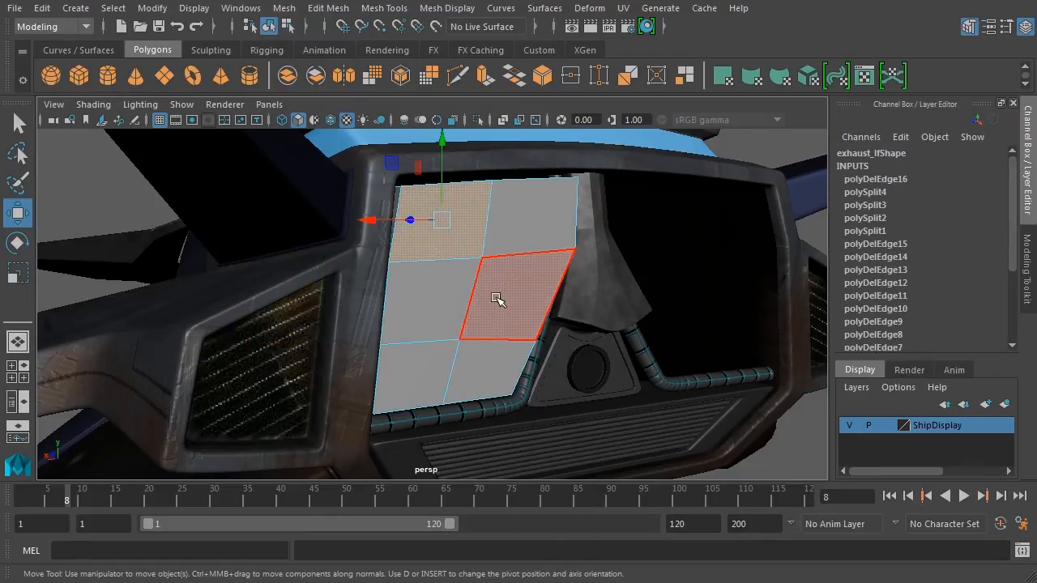
left_click(530, 222, "shift")
left_click(527, 273, "shift")
left_click(463, 289, "shift")
left_click(429, 372, "shift")
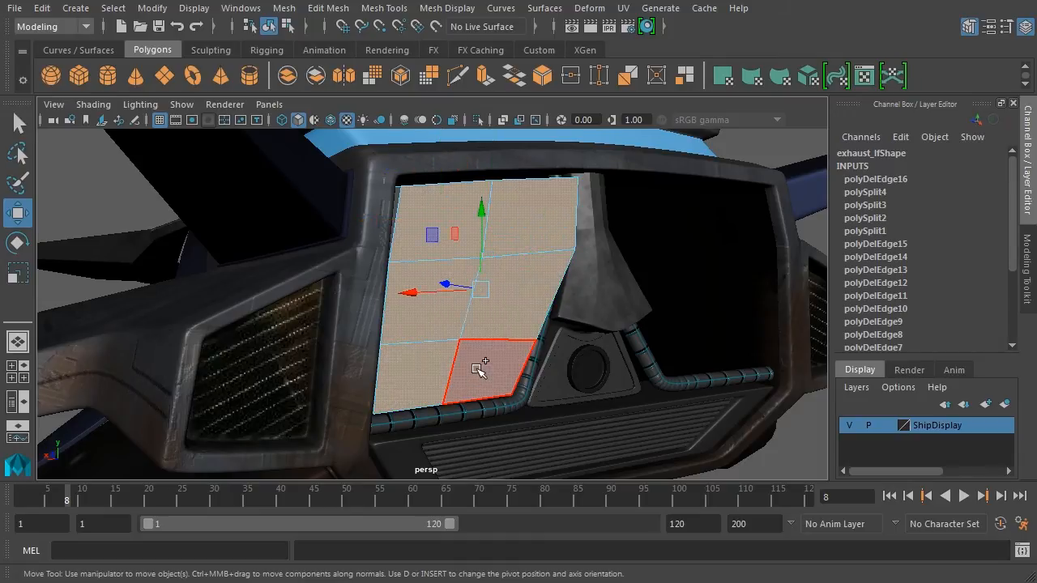
left_click(480, 368, "shift")
left_click_drag(629, 342, 597, 335, "alt")
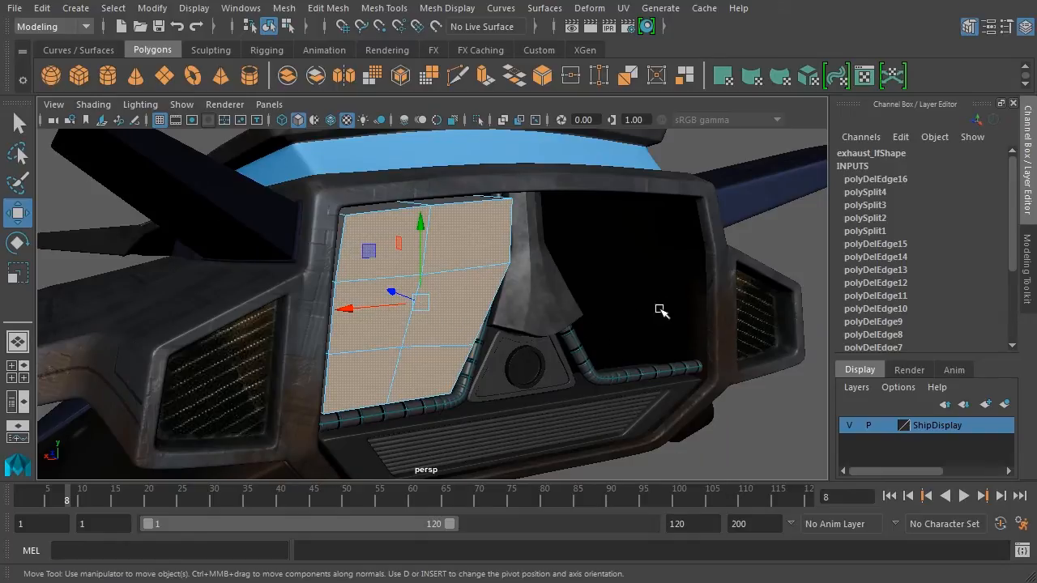
left_click_drag(661, 310, 583, 315, "alt")
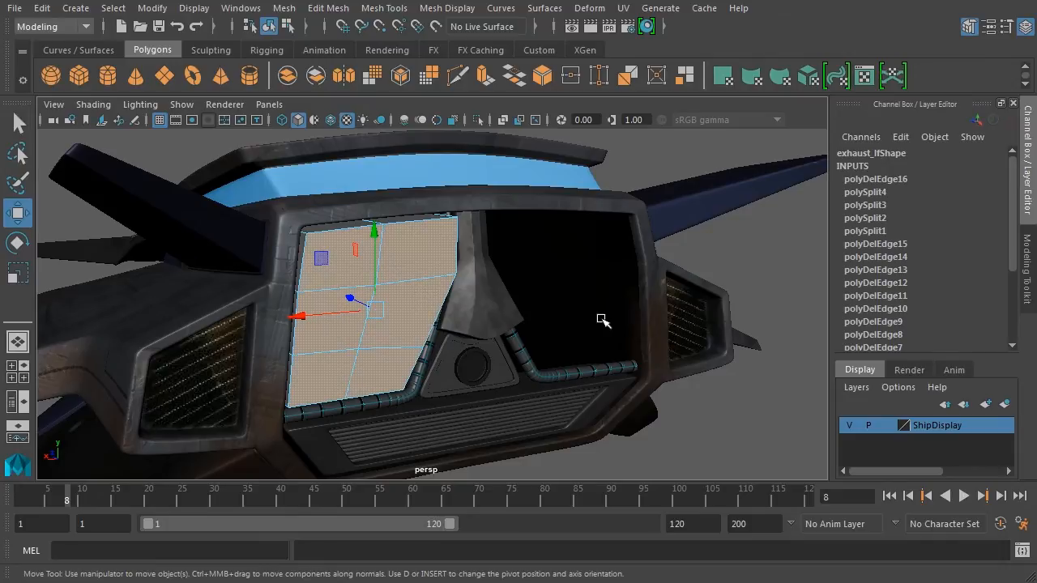
left_click_drag(602, 321, 615, 315, "alt")
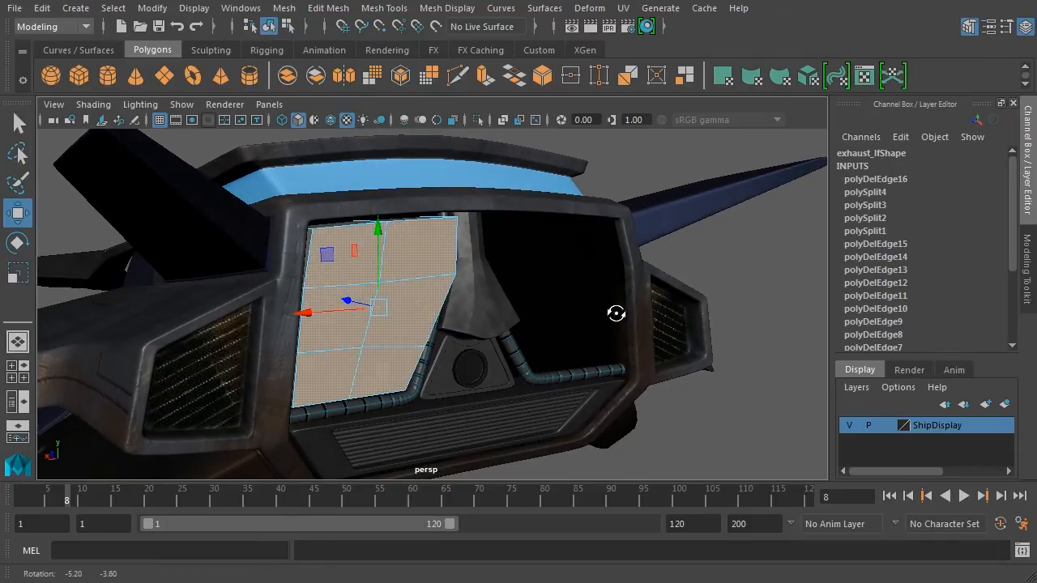
Extrude the six exhaust_lf panel faces outward with Thickness 5.7 from the Modeling Toolkit.
left_click(1028, 264)
left_click_drag(1012, 189, 1018, 298)
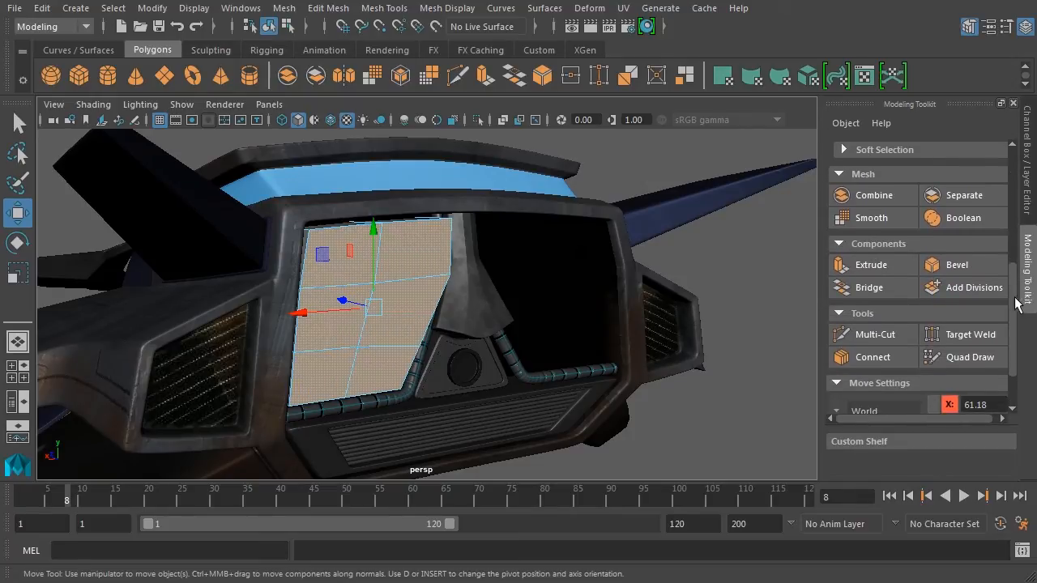
left_click(872, 265)
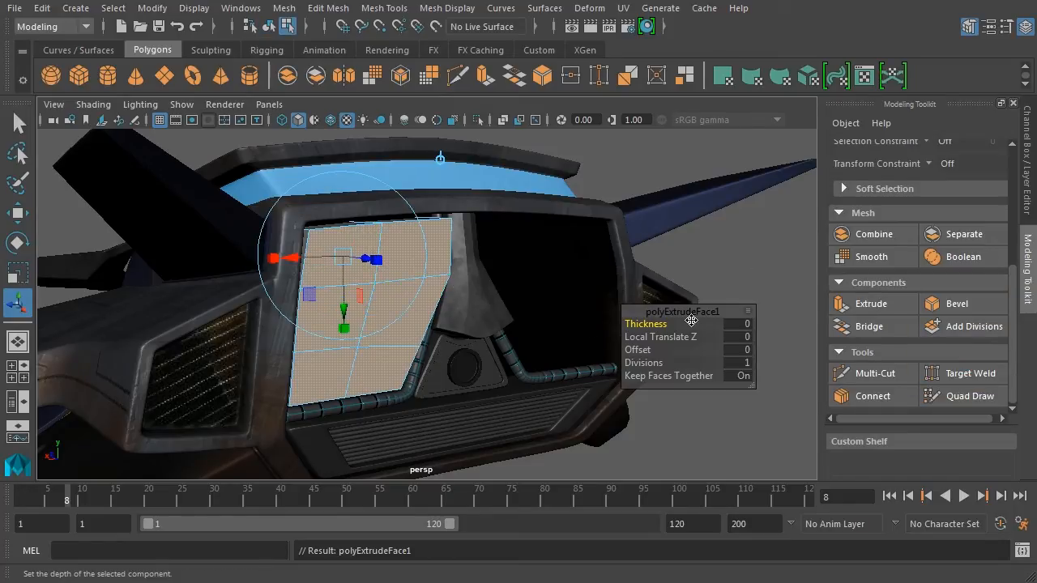
left_click_drag(695, 312, 751, 397)
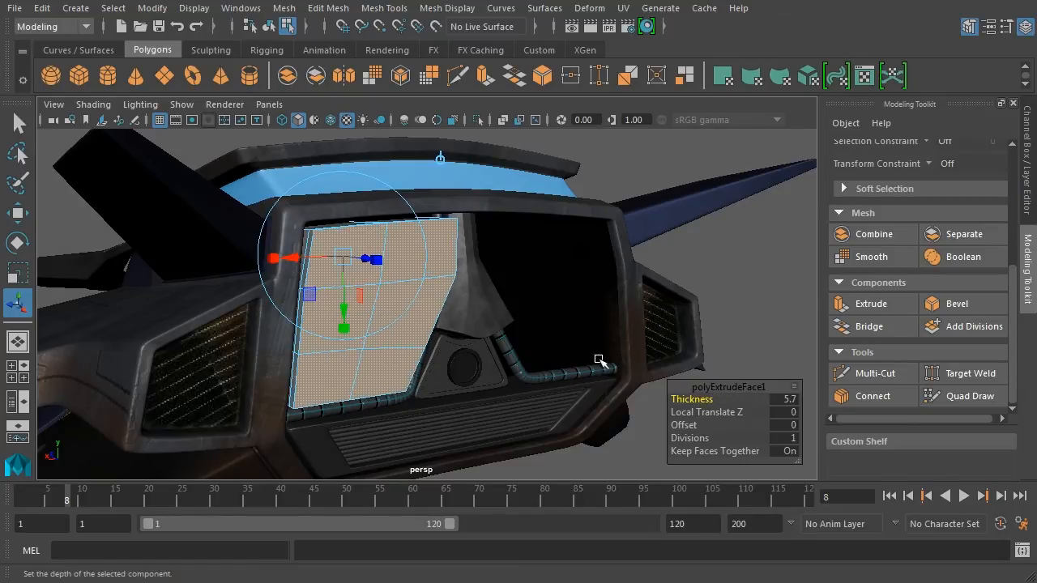
mouse_move(599, 359)
left_mouse_down("alt")
mouse_move(509, 342)
mouse_move(602, 339)
left_mouse_up("alt")
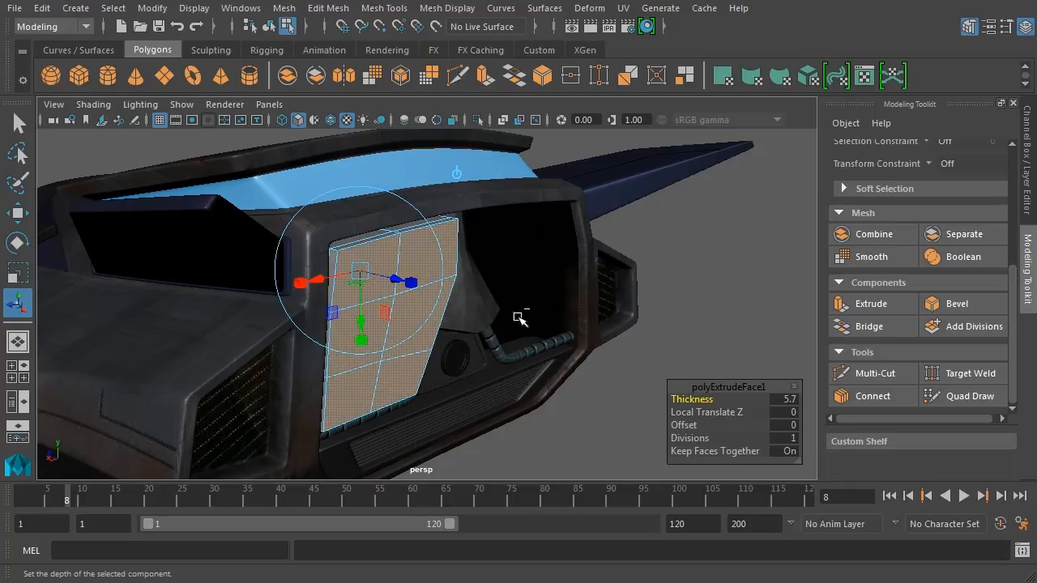
Undo the extrusion thickness and inset the panel faces with Offset 6.5.
key("ctrl+z")
left_click_drag(539, 314, 523, 318, "alt")
right_click_drag(523, 317, 582, 321, "alt")
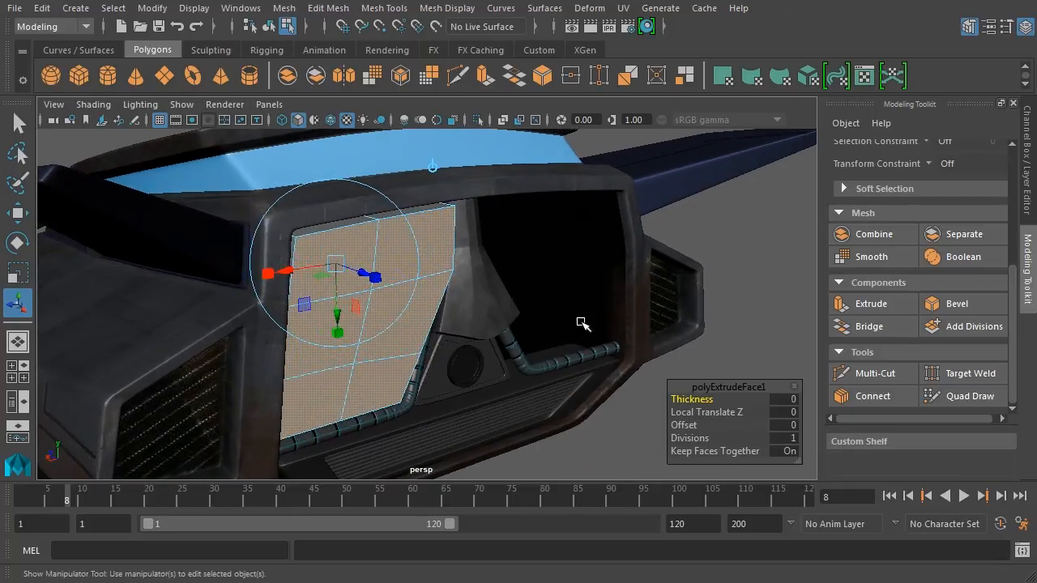
middle_click_drag(556, 327, 578, 313, "alt")
right_click_drag(579, 313, 623, 317, "alt")
left_click_drag(548, 324, 572, 329, "alt")
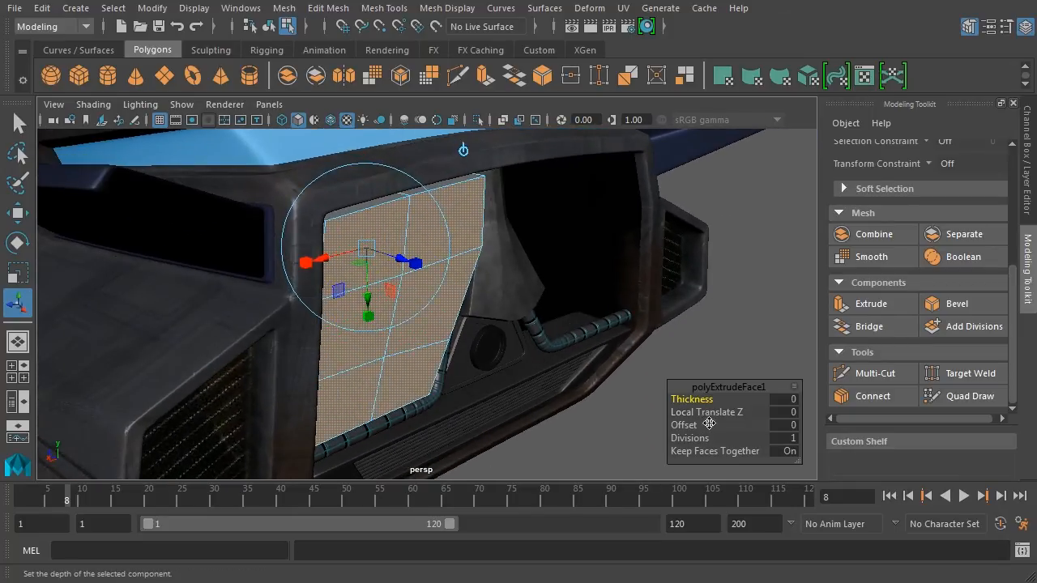
left_click_drag(685, 424, 739, 432)
left_click_drag(613, 347, 389, 219, "alt")
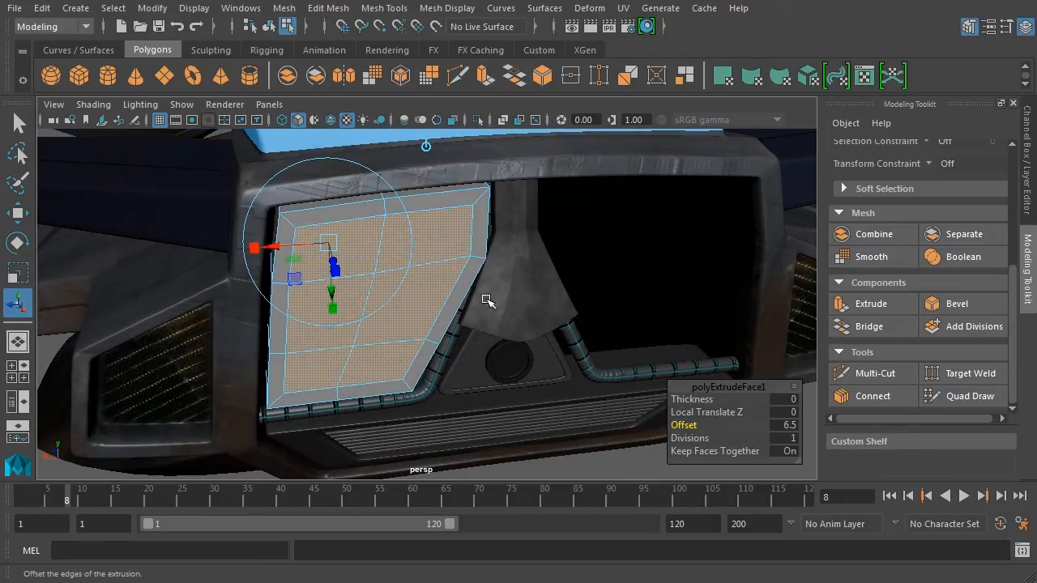
left_click_drag(488, 299, 597, 270, "alt")
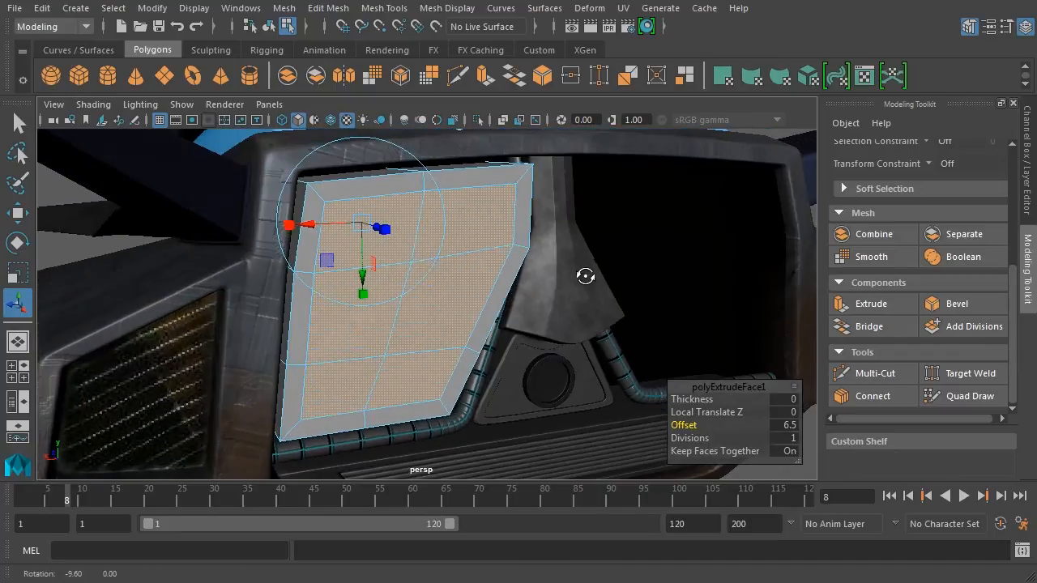
Keep Keep Faces Together on, then start a second extrusion with Ctrl+E.
left_click(718, 459)
left_click_drag(702, 460, 753, 459)
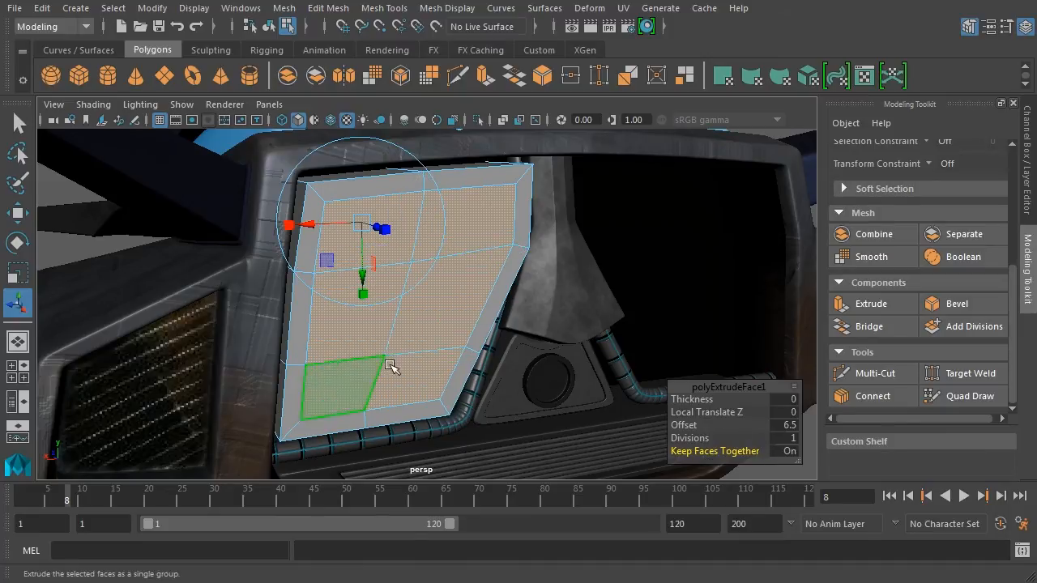
left_click_drag(522, 316, 546, 331, "alt")
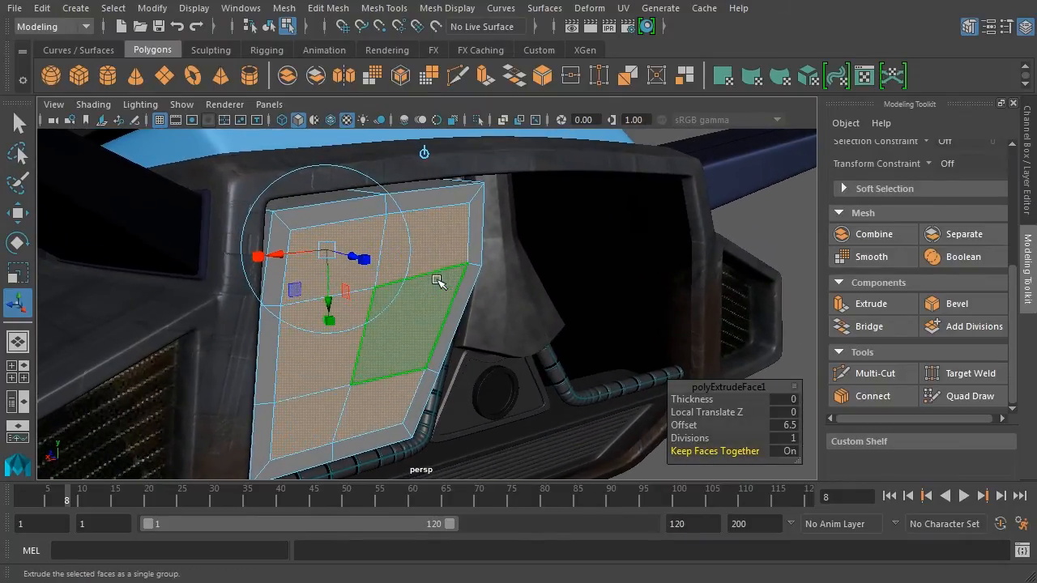
left_click_drag(497, 289, 521, 297, "alt")
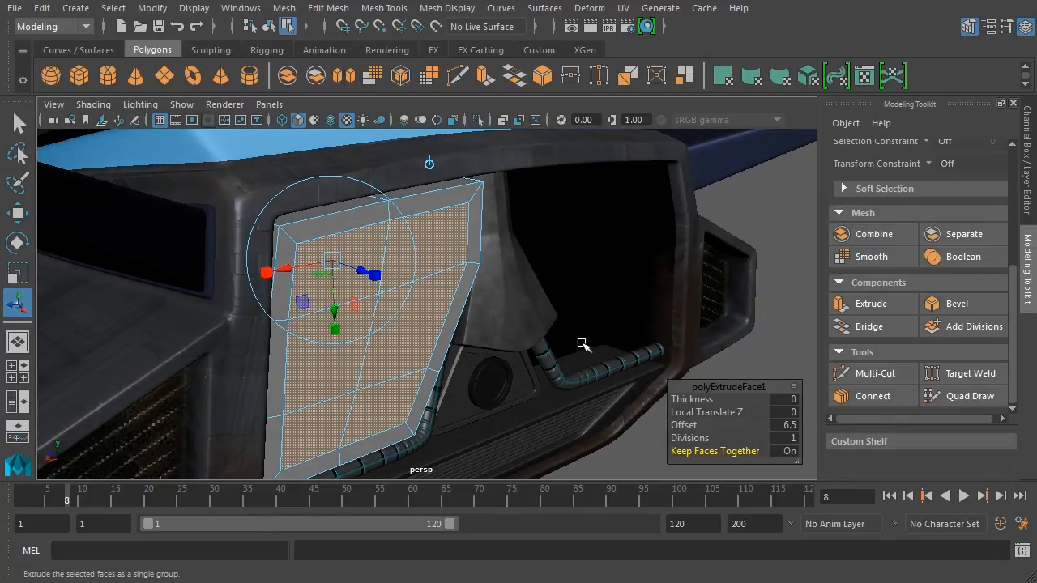
key("ctrl+e")
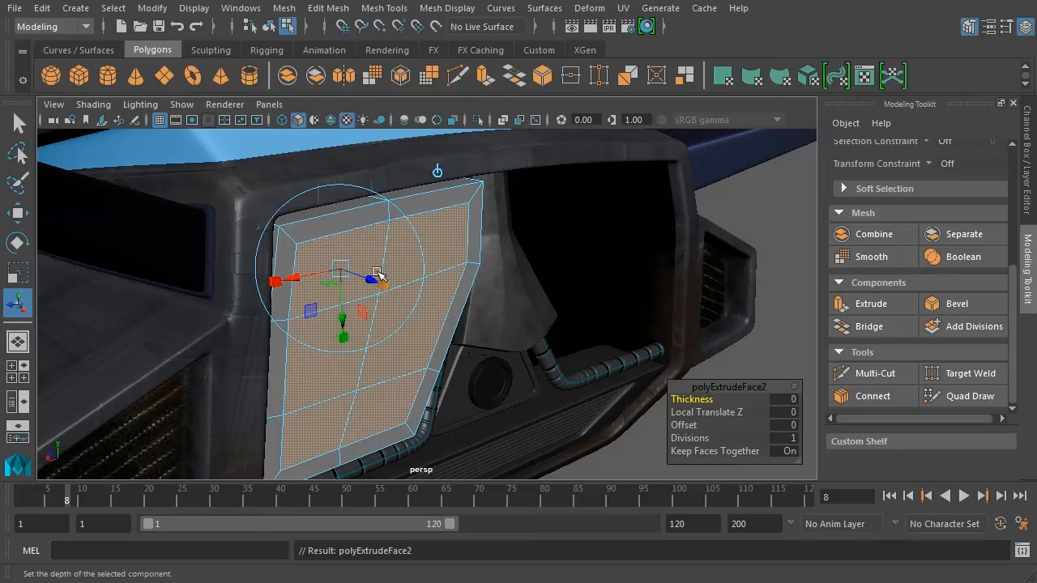
Set polyExtrudeFace2 Thickness to -10.2 to recess the inset faces, then deselect them.
left_click_drag(702, 400, 618, 398)
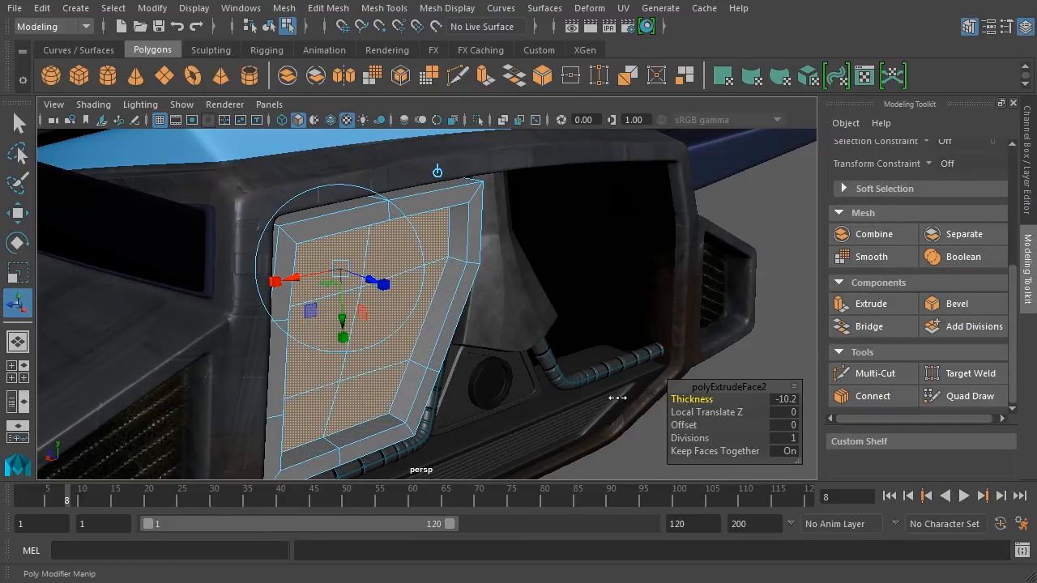
left_click_drag(566, 320, 715, 317, "alt")
left_click(762, 349)
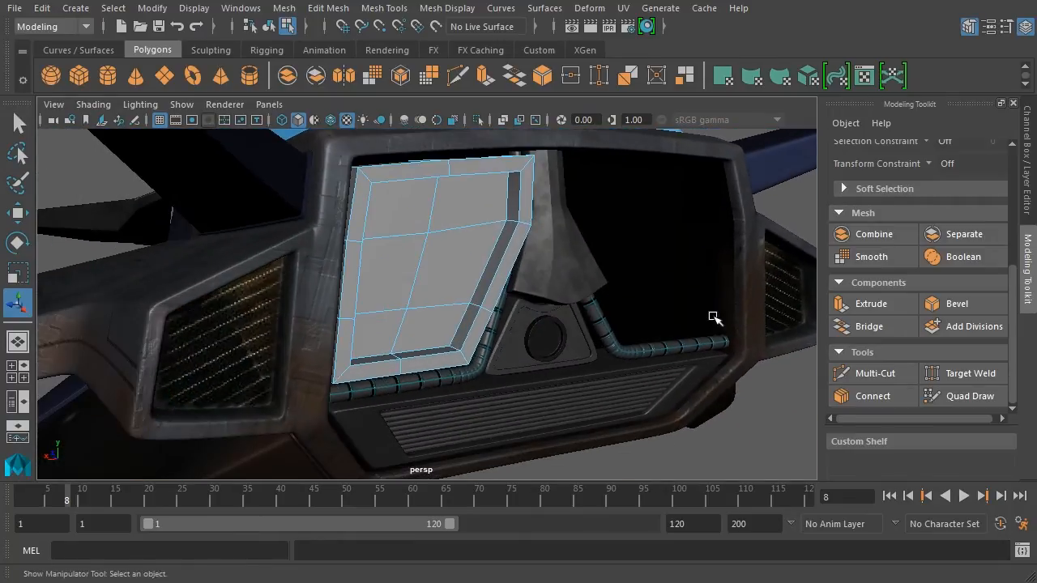
middle_click_drag(715, 316, 653, 357, "alt")
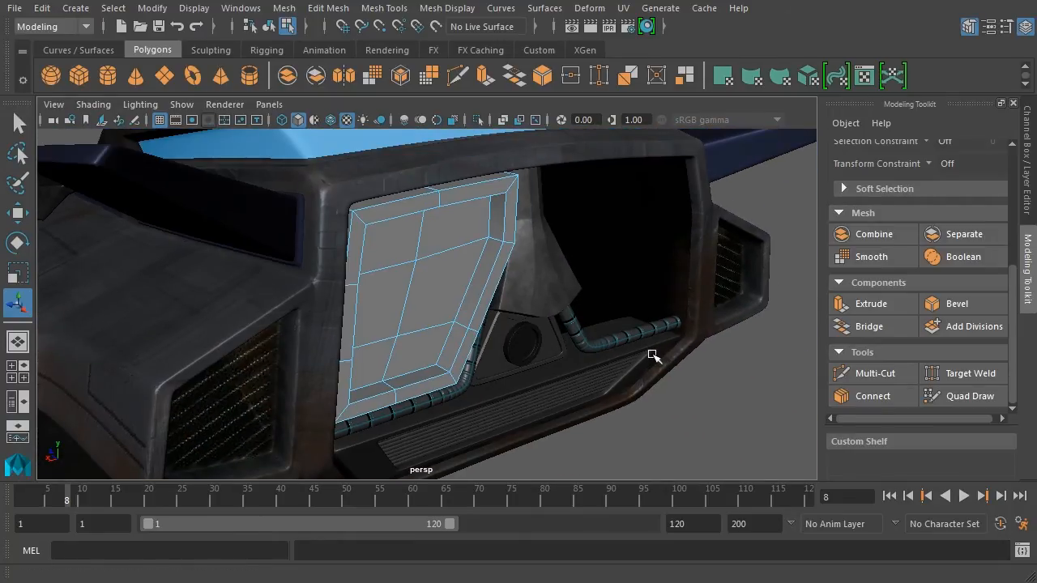
Apply Edit Mesh > Extrude to the recessed panel faces and reactivate the Show Manipulator Tool.
left_click_drag(664, 354, 672, 342, "alt")
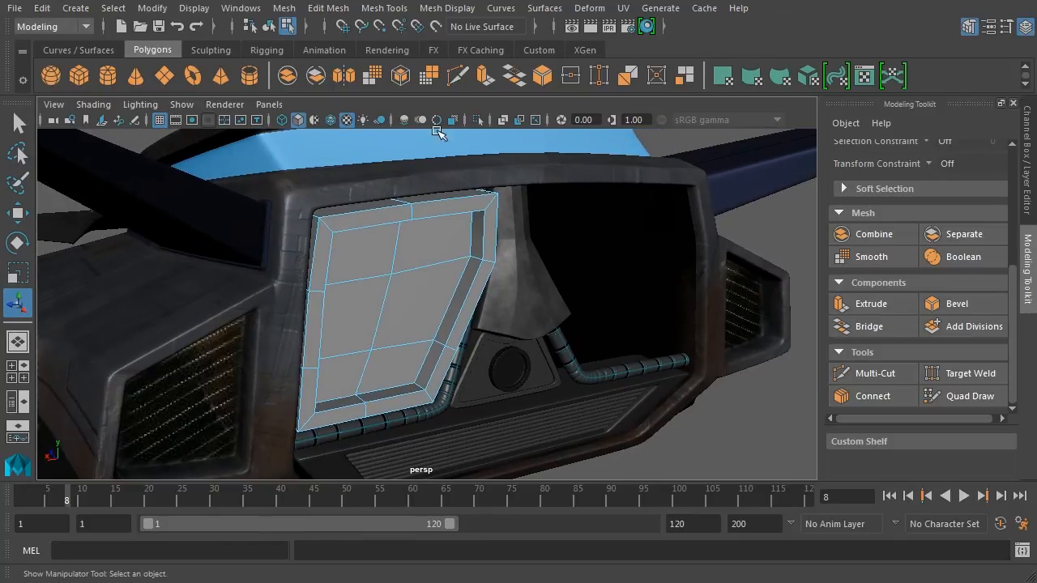
left_click(390, 12)
mouse_move(350, 11)
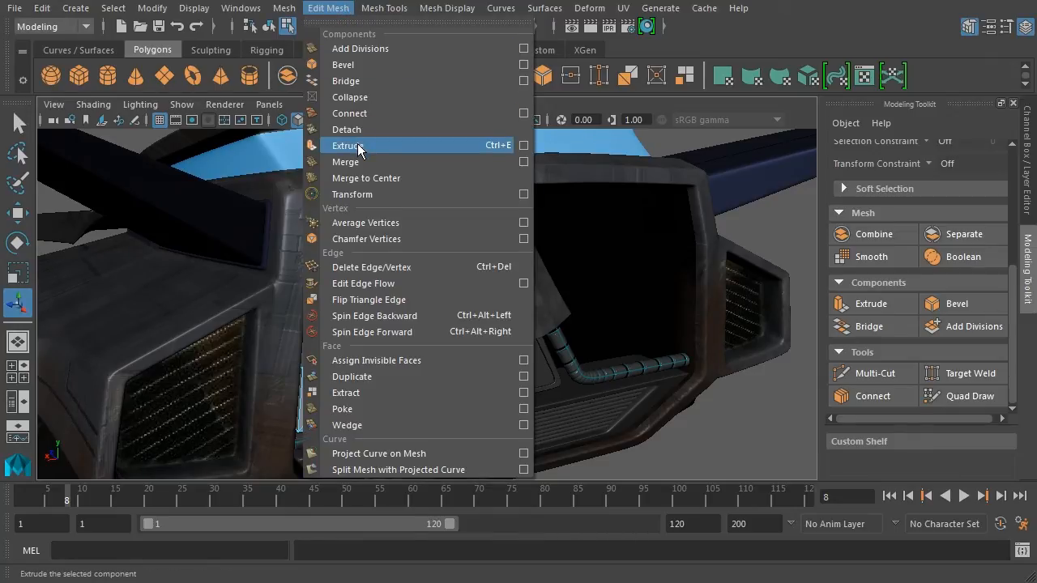
left_click(500, 147)
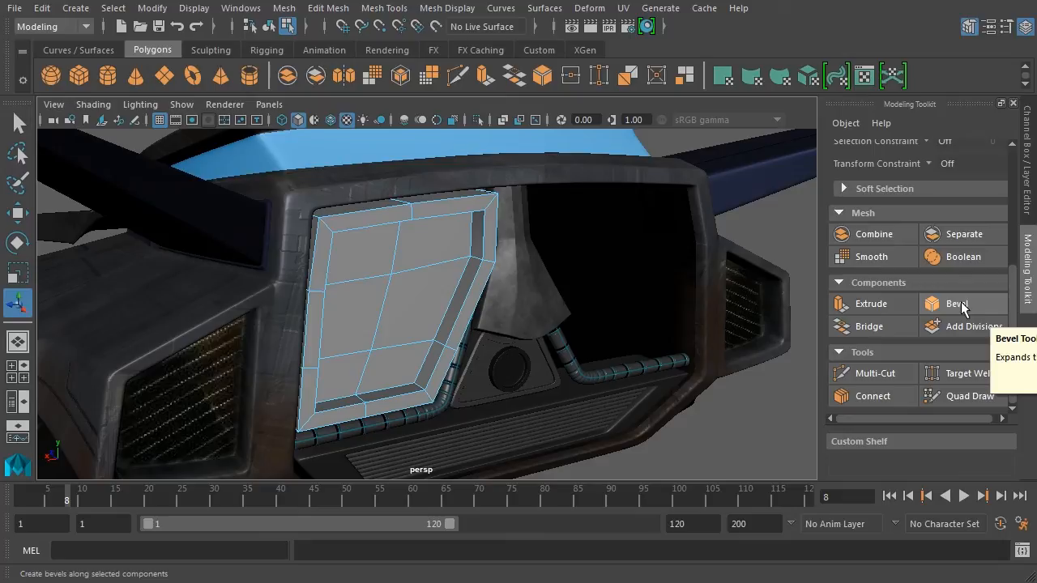
left_click_drag(718, 320, 688, 361, "alt")
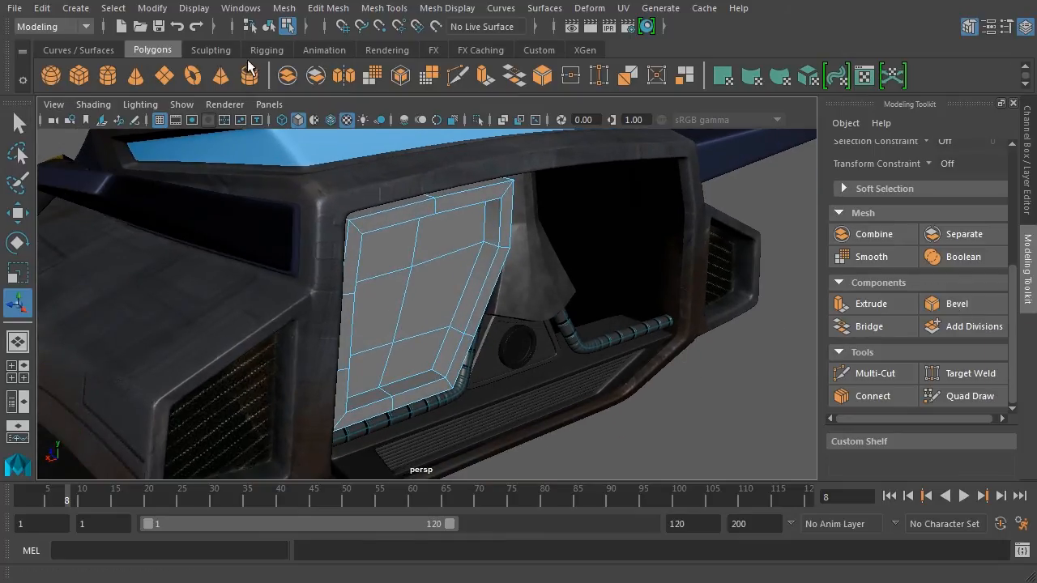
left_click(268, 26)
left_click_drag(579, 357, 511, 279, "alt")
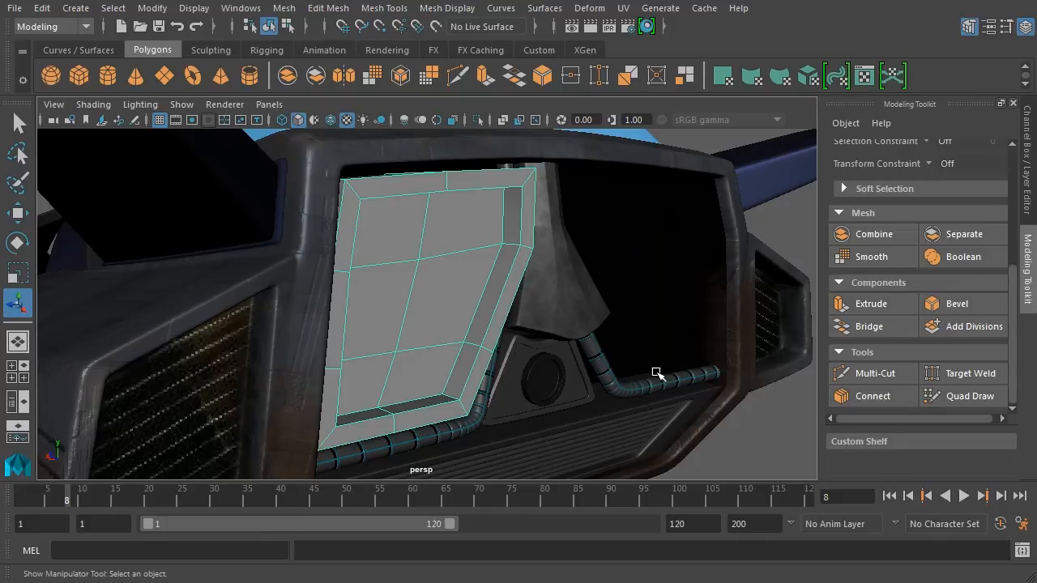
Compare the panel in smooth preview modes 3 and 2, return to display 1, then open Mesh Tools.
key("3")
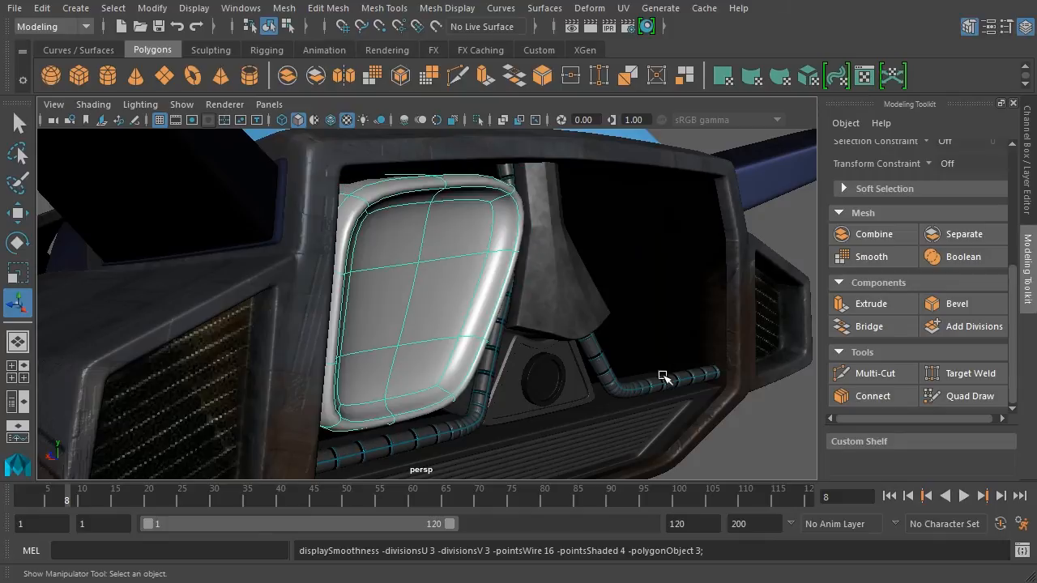
left_click(764, 440)
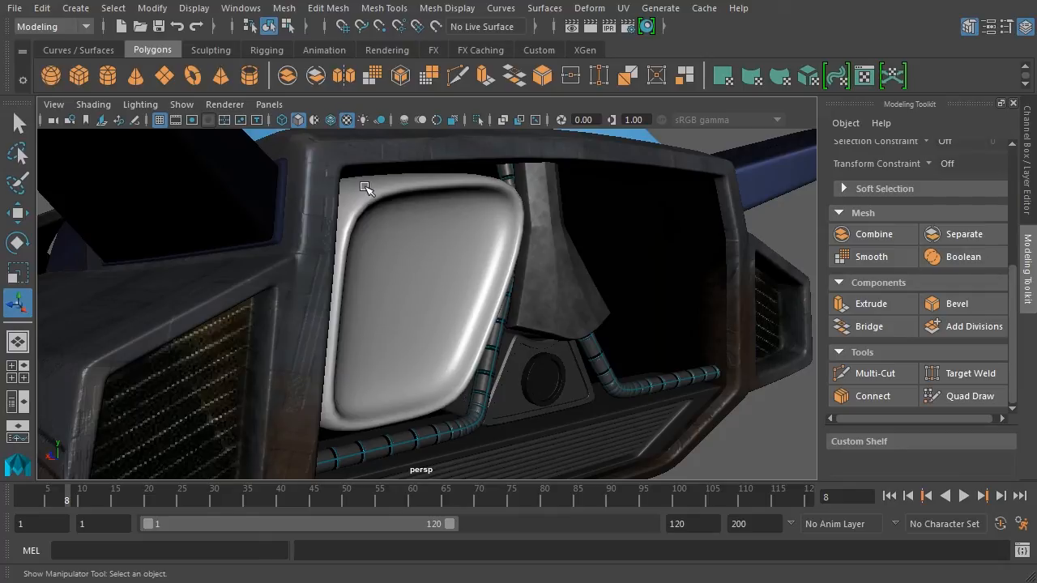
left_click(488, 272)
key("1")
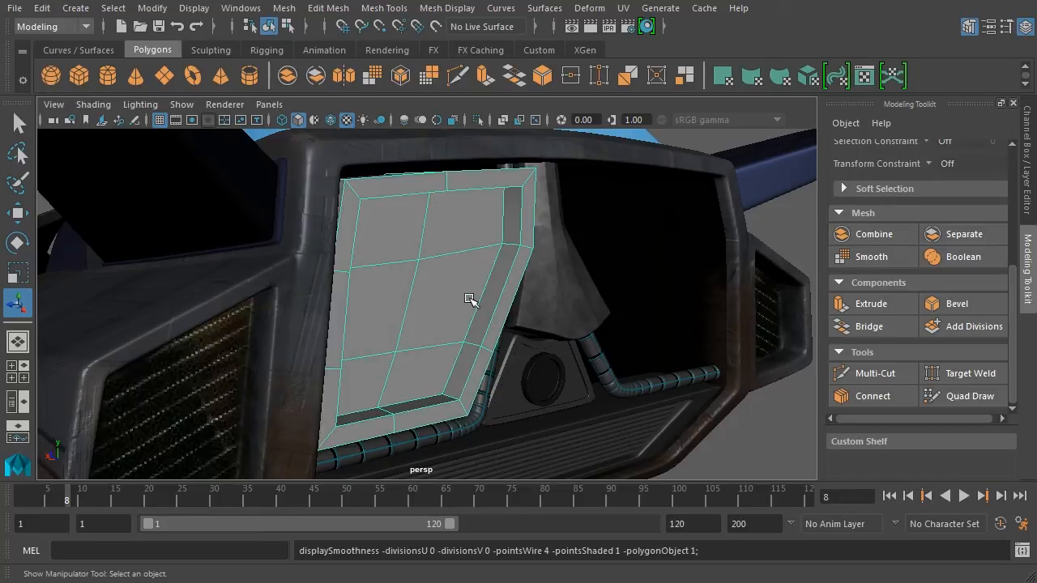
key("2")
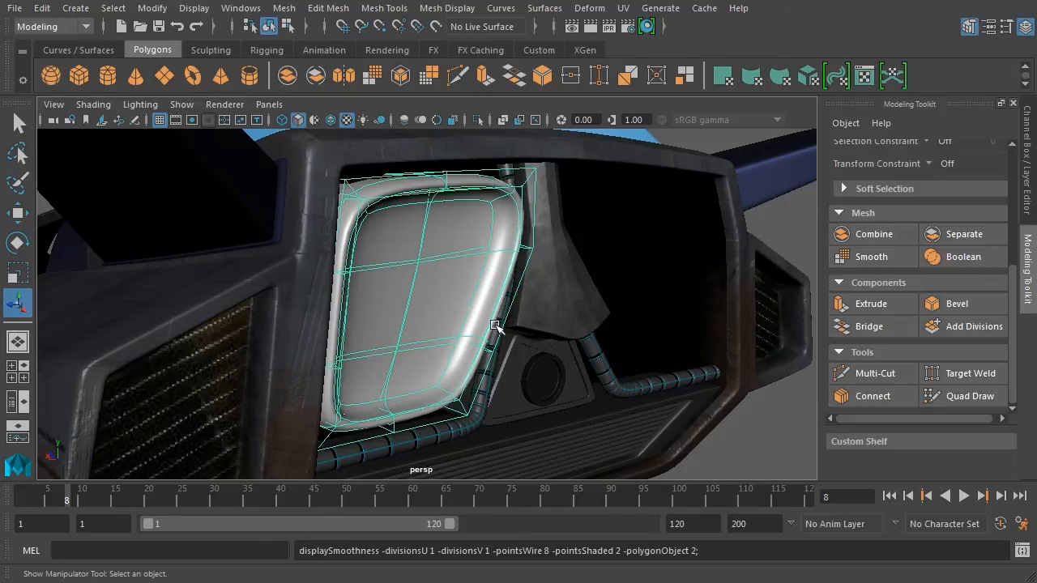
key("3")
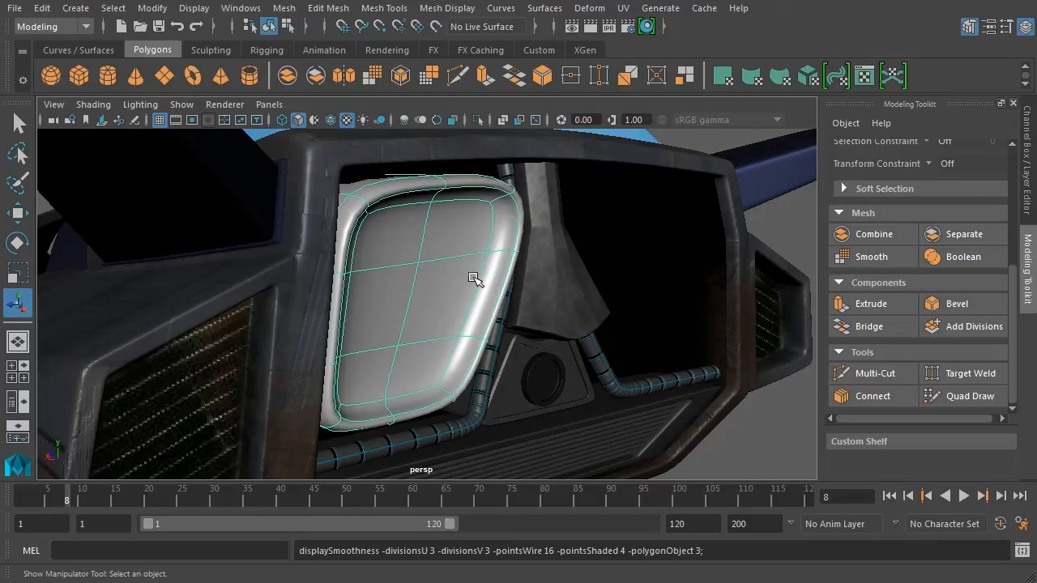
key("1")
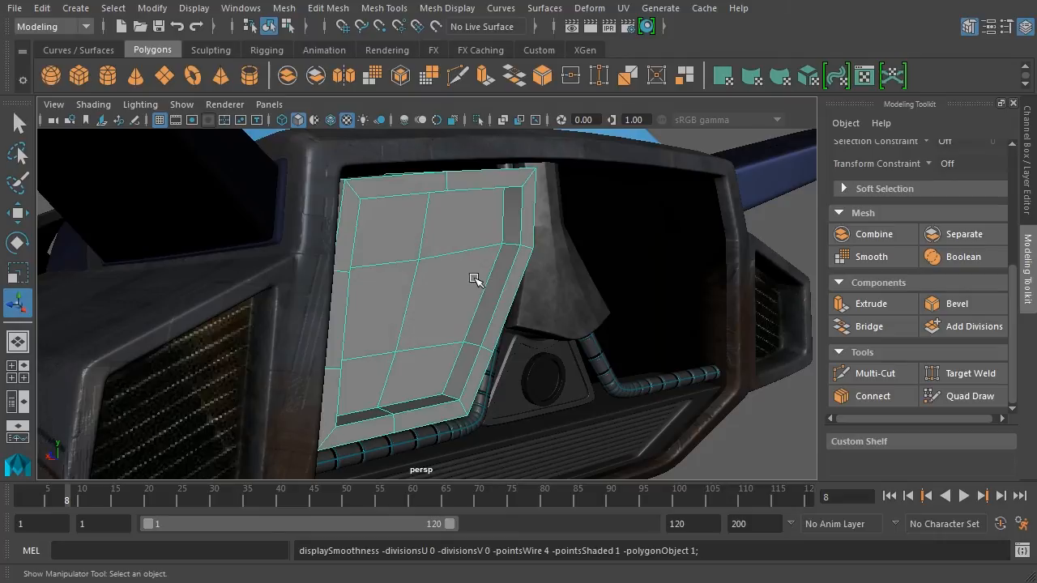
left_click_drag(539, 294, 580, 289, "alt")
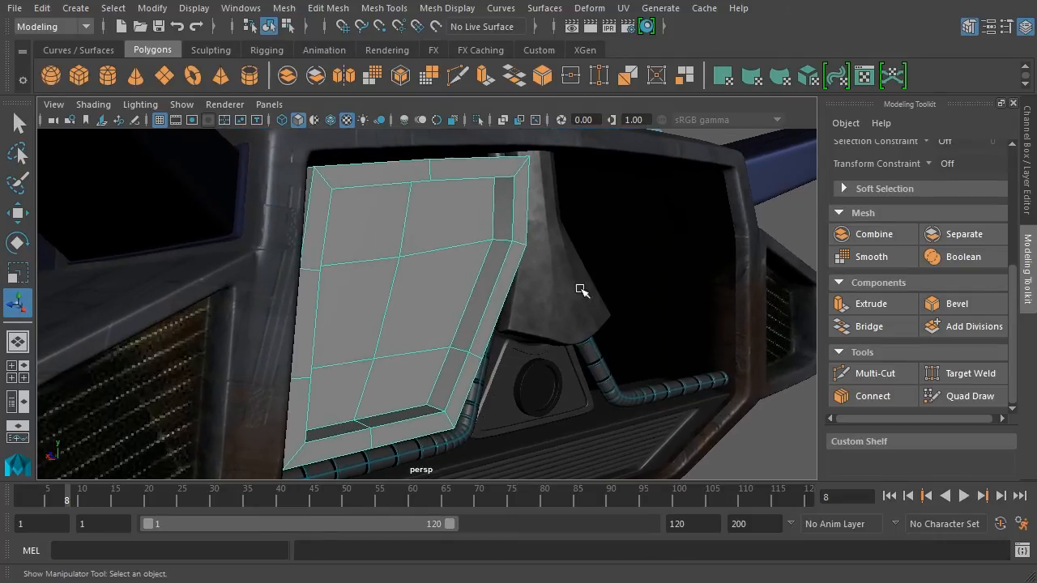
left_click(399, 13)
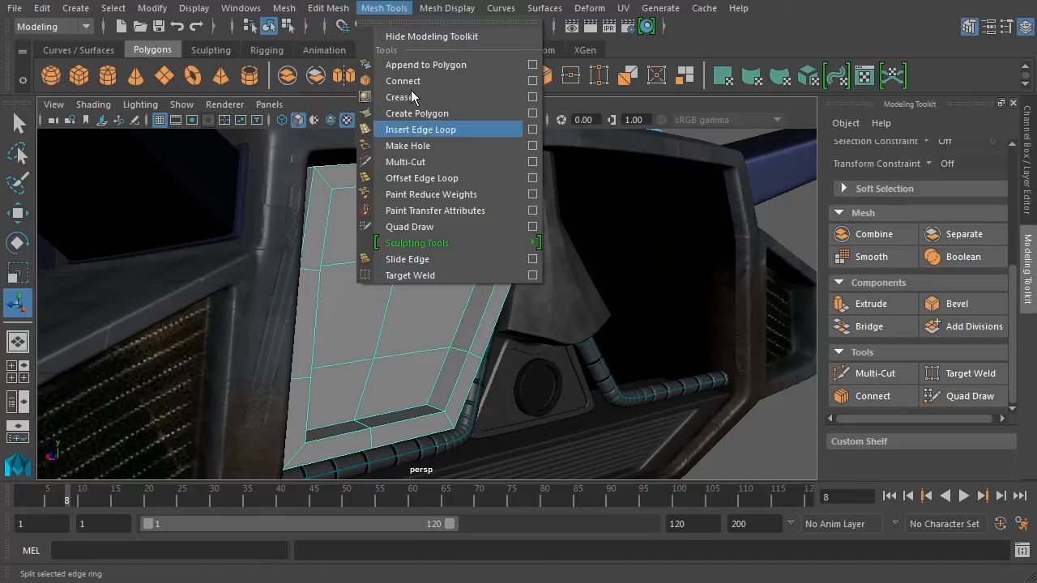
Activate Multi-Cut in the Modeling Toolkit and expand its Keyboard/Mouse Shortcuts section.
left_click(782, 32)
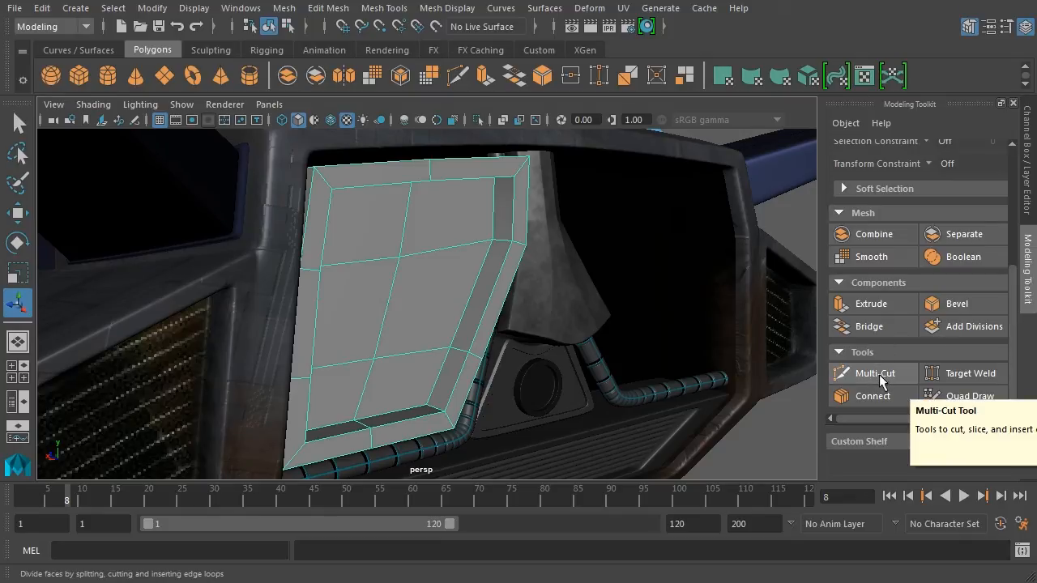
left_click(458, 77)
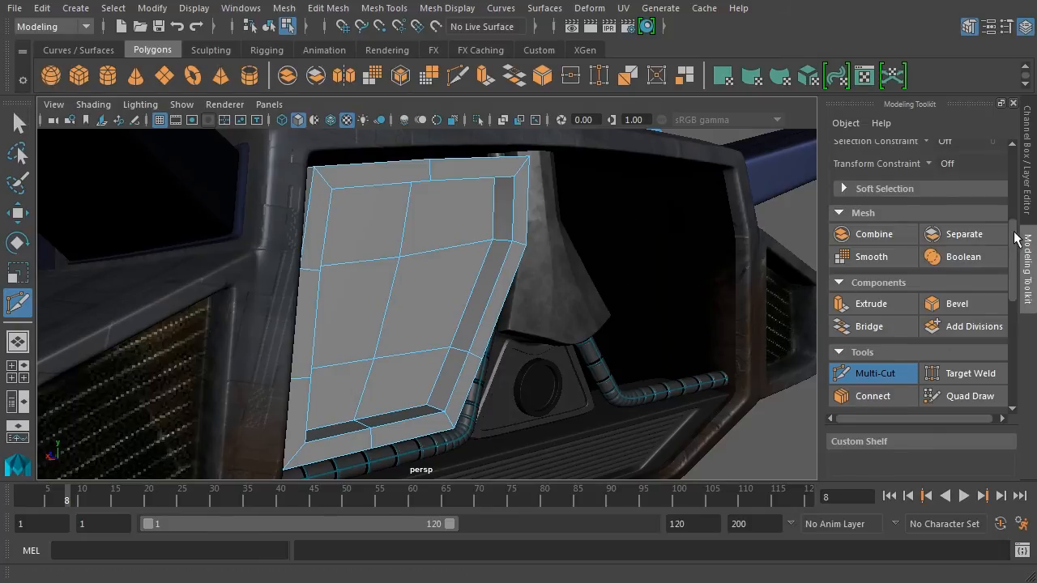
left_click_drag(1012, 237, 1018, 344)
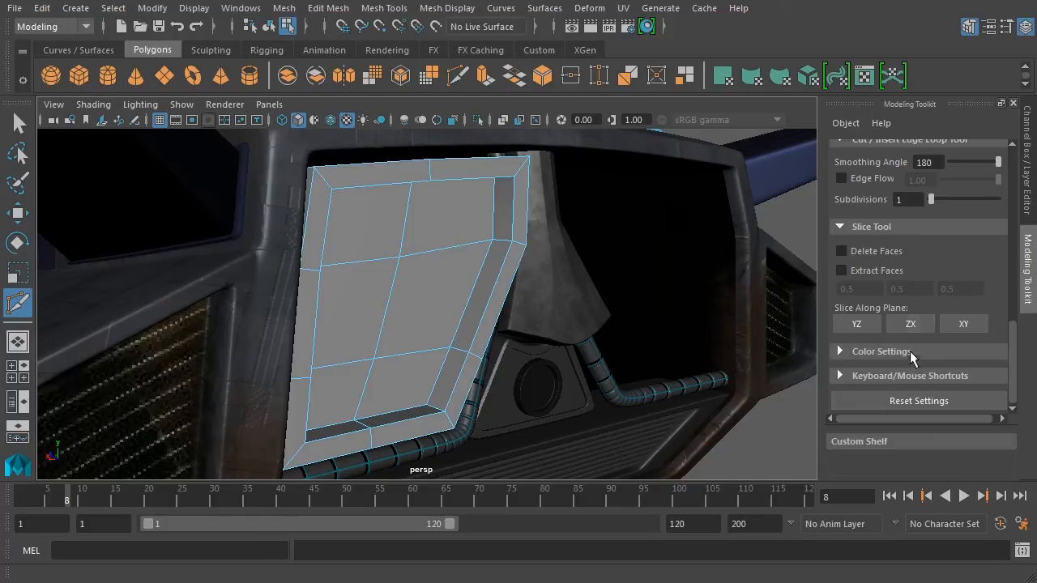
left_click(842, 377)
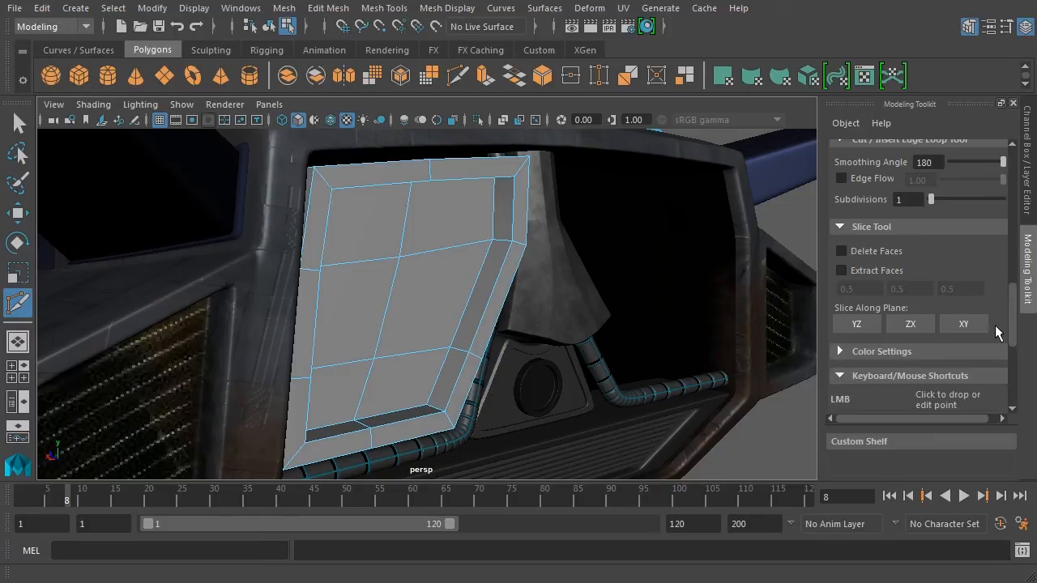
left_click_drag(1013, 289, 1019, 347)
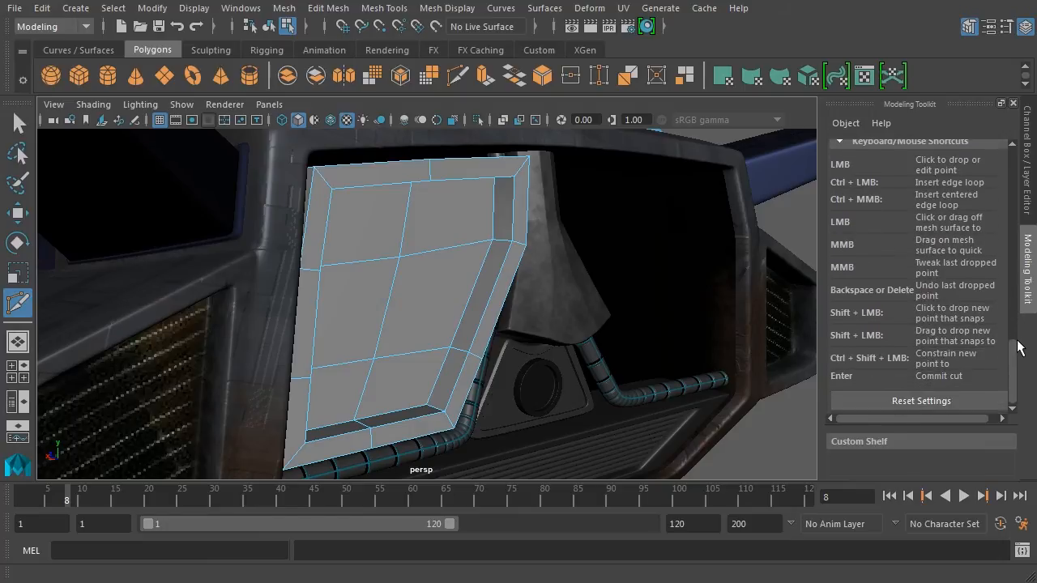
Insert Multi-Cut support edge loops along the panel rim's top and vertical edges.
left_click(486, 267)
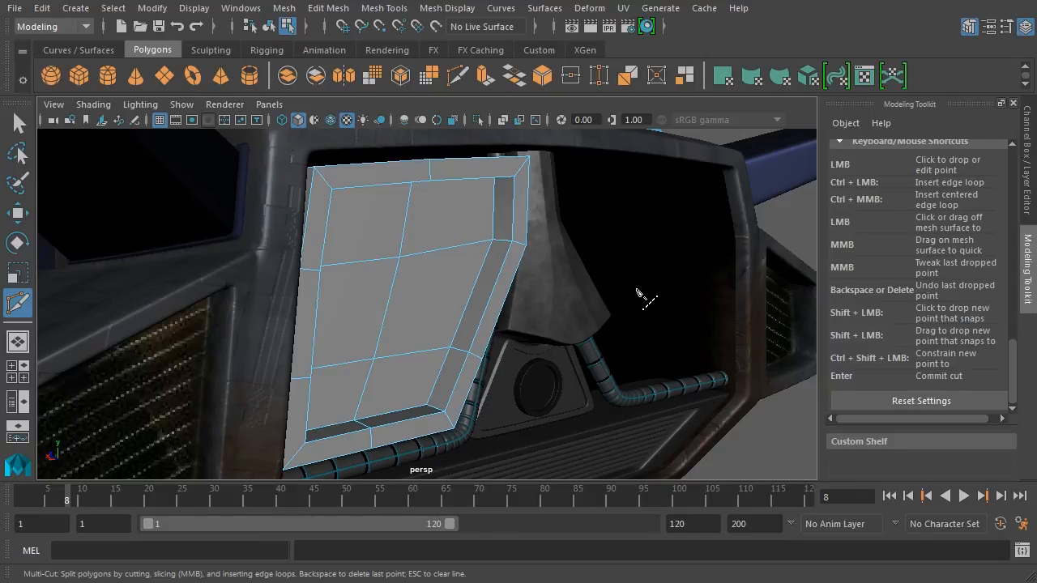
left_click_drag(622, 296, 625, 303, "alt")
middle_click_drag(625, 302, 633, 305, "alt")
right_click_drag(633, 305, 680, 311, "alt")
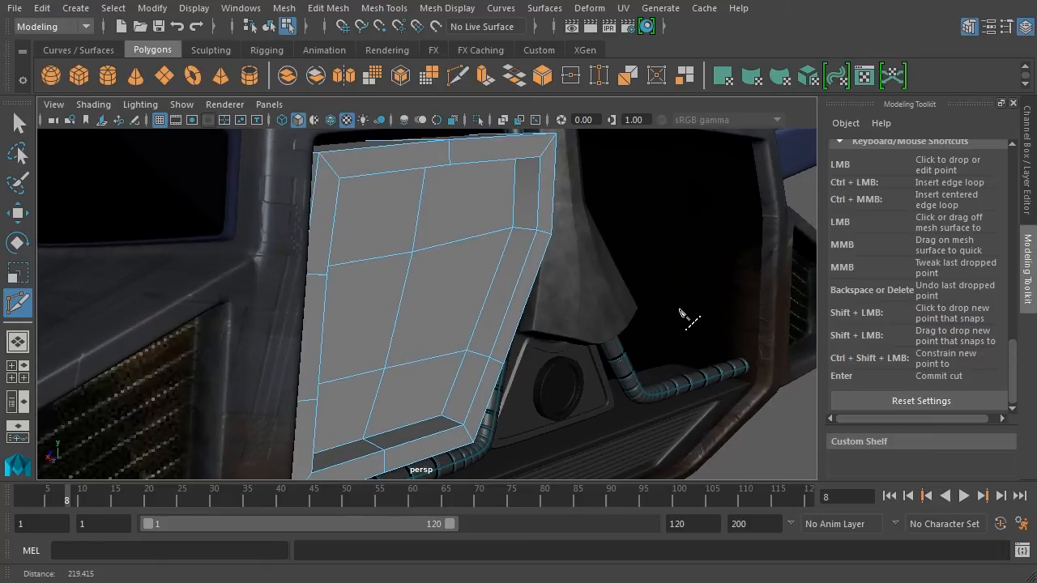
middle_click_drag(630, 295, 604, 328, "alt")
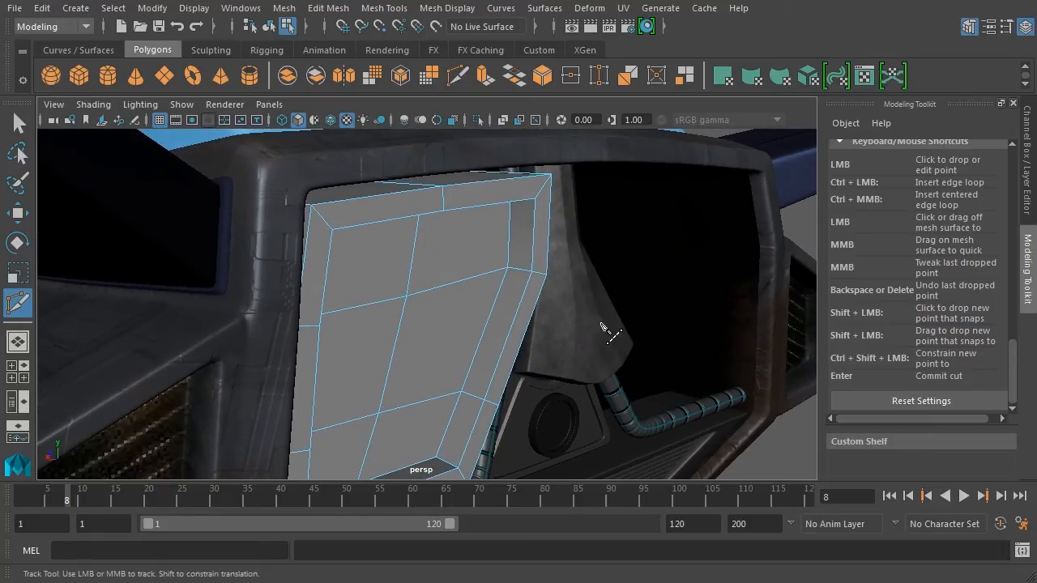
right_click_drag(604, 328, 704, 336, "alt")
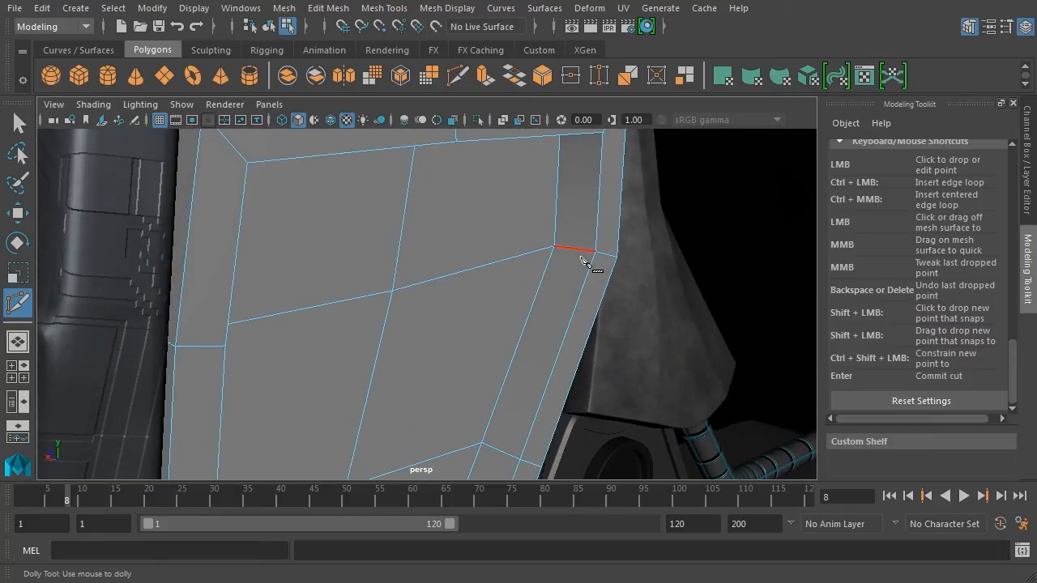
mouse_move(578, 250)
left_mouse_down("ctrl")
mouse_move(567, 248)
mouse_move(586, 248)
left_mouse_up("ctrl")
left_click_drag(671, 335, 592, 354, "alt")
left_click_drag(631, 265, 630, 267, "ctrl")
left_click_drag(694, 250, 672, 336, "alt")
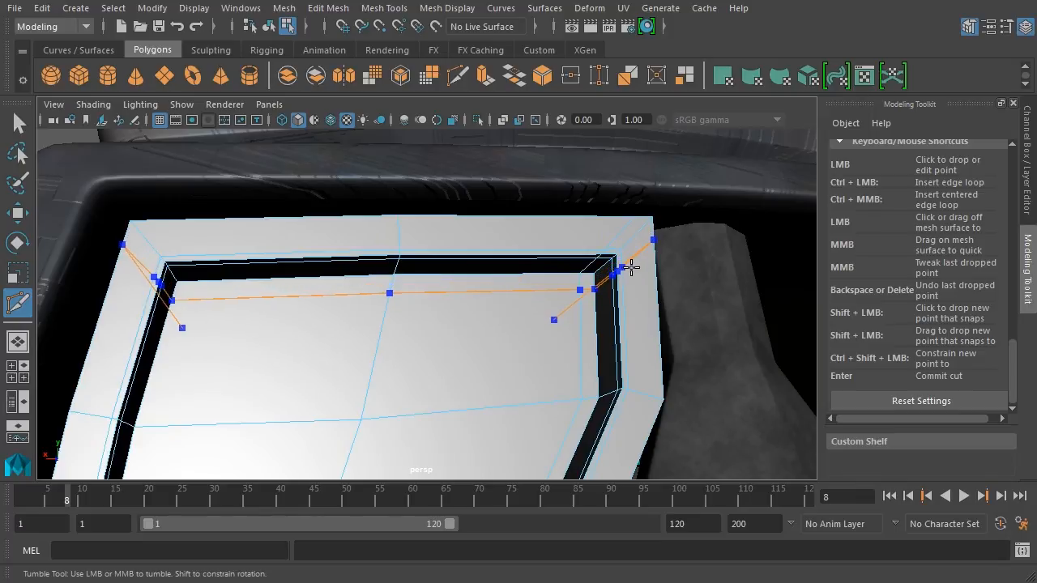
left_click(628, 261, "ctrl")
left_click_drag(629, 261, 701, 364, "alt")
Turn on smooth preview (3) and switch back to the Select Tool to view the rim.
right_click_drag(692, 355, 638, 346, "alt")
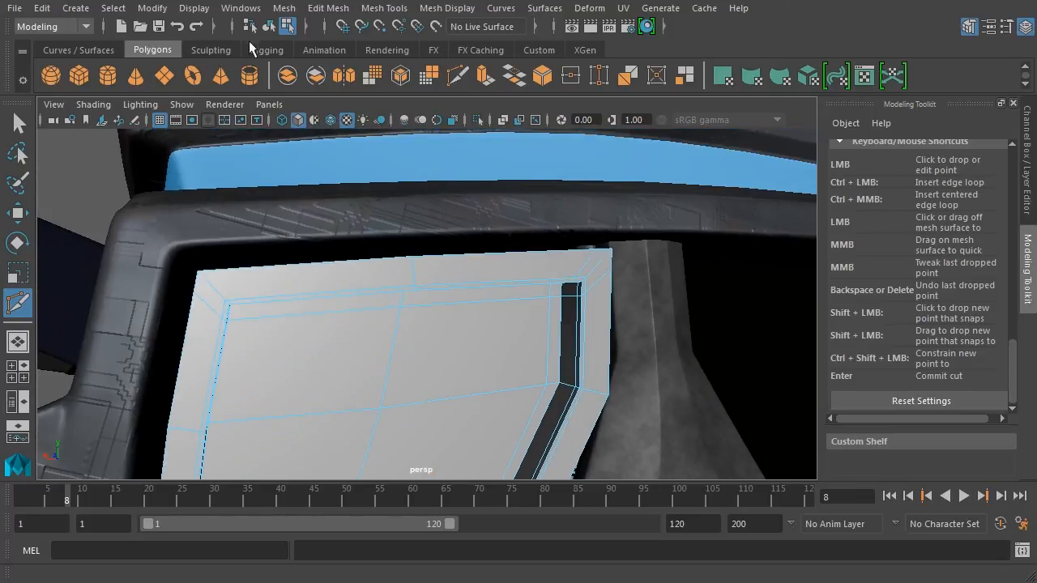
left_click(269, 27)
middle_click_drag(742, 389, 725, 280, "alt")
left_click_drag(726, 280, 722, 291, "alt")
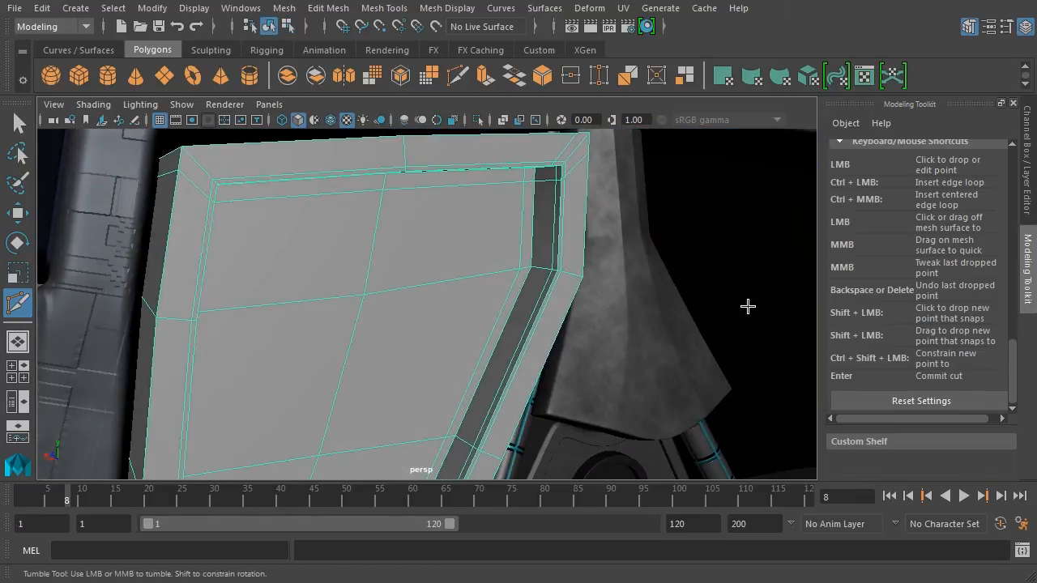
key("3")
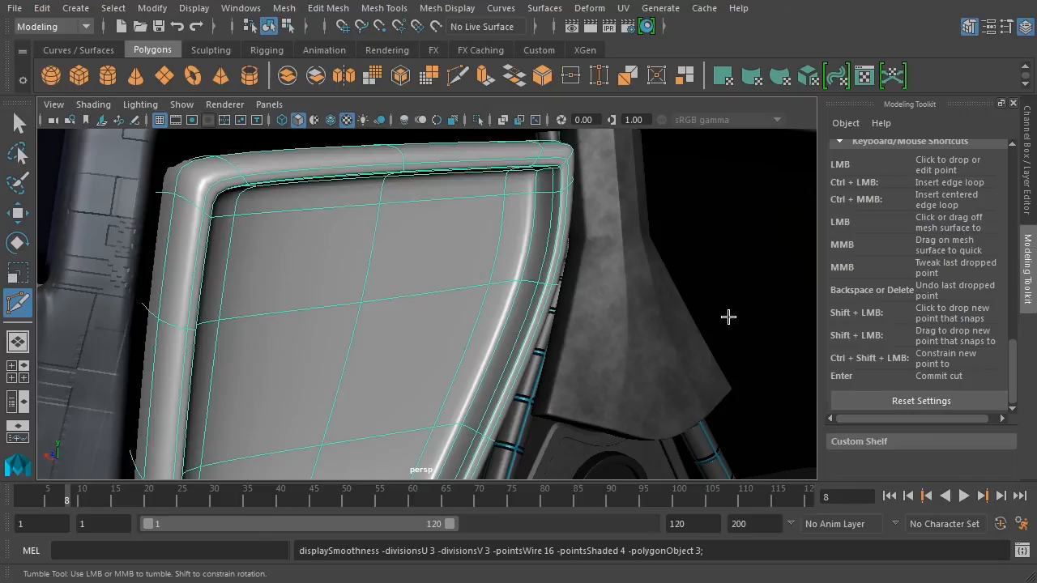
left_click(19, 124)
right_click_drag(732, 314, 685, 308, "alt")
middle_click_drag(687, 308, 630, 359, "alt")
left_click_drag(629, 359, 676, 316, "alt")
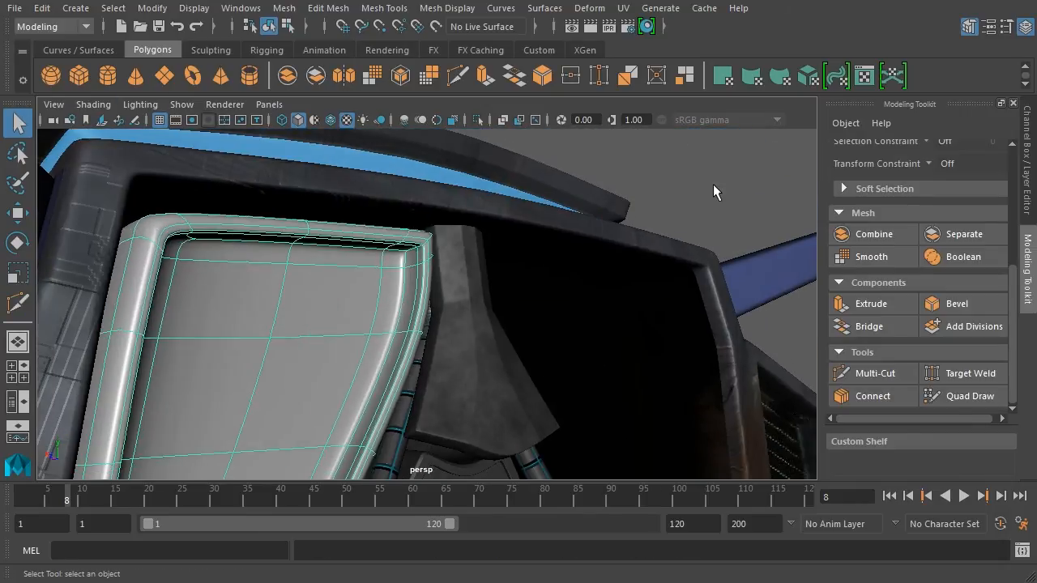
Deselect the panel and inspect the smoothed rim and bezel top up close.
left_click(714, 186)
middle_click_drag(594, 328, 648, 300, "alt")
right_click_drag(648, 299, 599, 259, "alt")
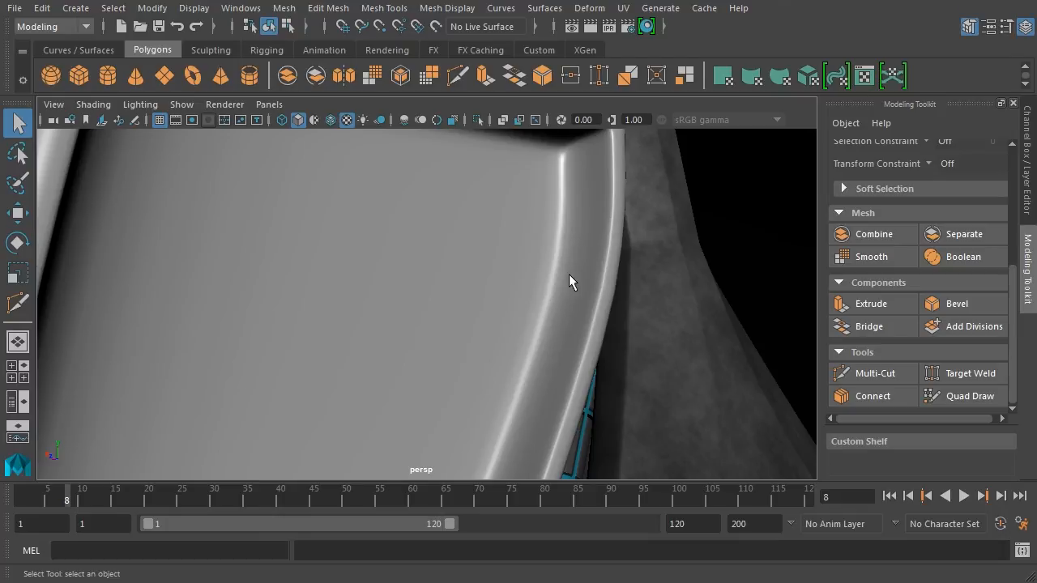
left_click_drag(569, 274, 562, 294, "alt")
middle_click_drag(563, 294, 584, 348, "alt")
right_click_drag(584, 348, 590, 320, "alt")
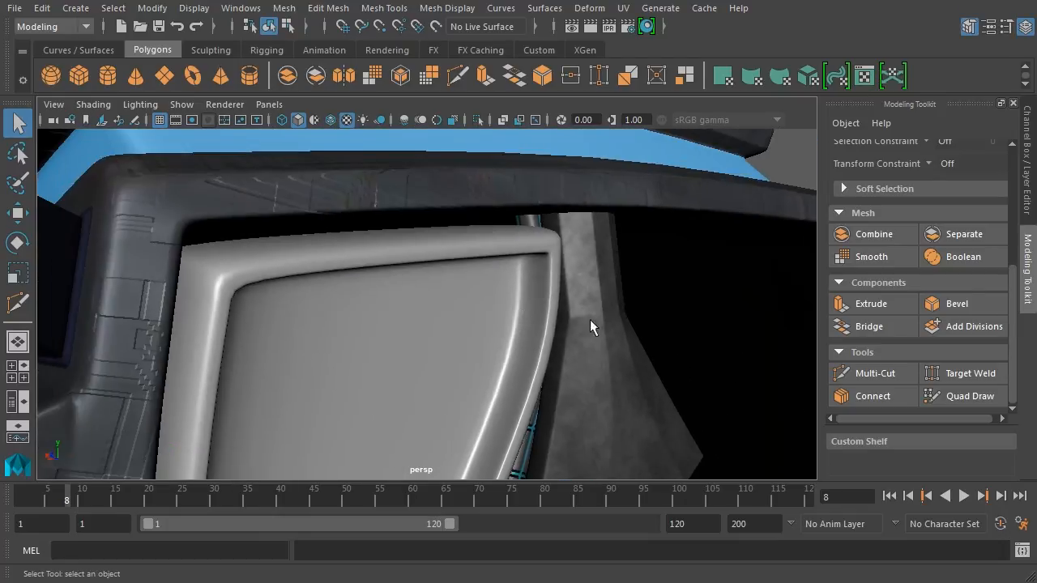
left_click_drag(590, 319, 550, 272, "alt")
mouse_move(539, 219)
left_mouse_down("alt")
mouse_move(551, 248)
mouse_move(524, 213)
left_mouse_up("alt")
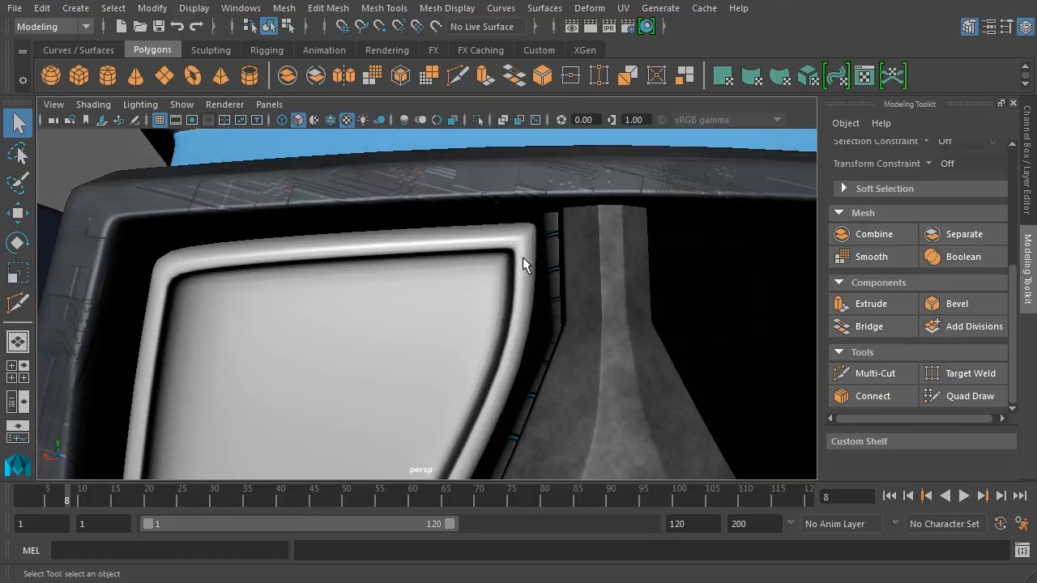
Select the panel and return it to low-poly display with 1.
left_click(510, 301)
left_click_drag(509, 301, 602, 343, "alt")
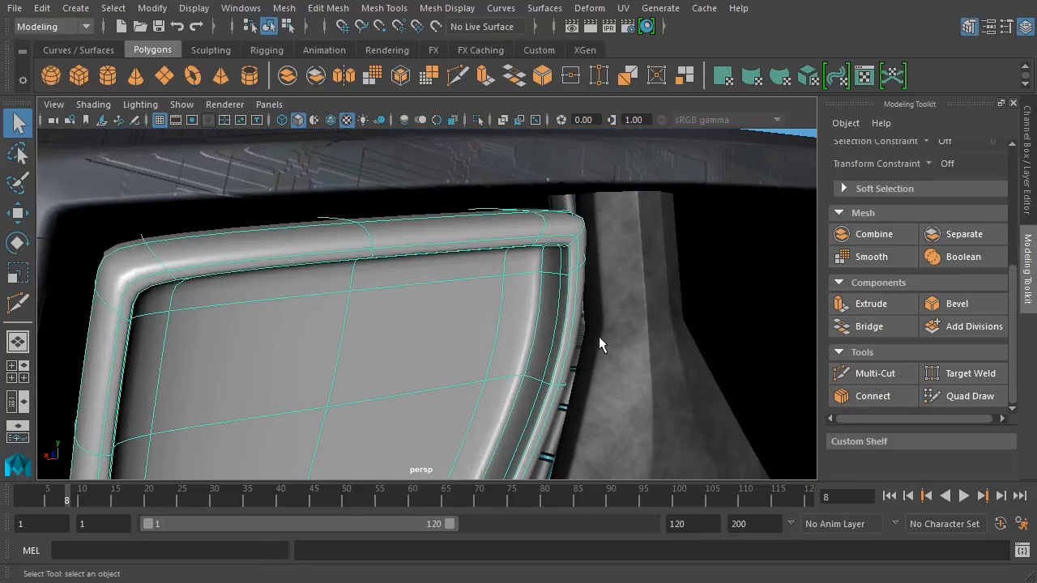
key("1")
left_click_drag(608, 294, 676, 347, "alt")
Use Multi-Cut to insert a support edge loop near the panel's outer border.
left_click(858, 373)
left_click_drag(537, 273, 531, 296, "alt")
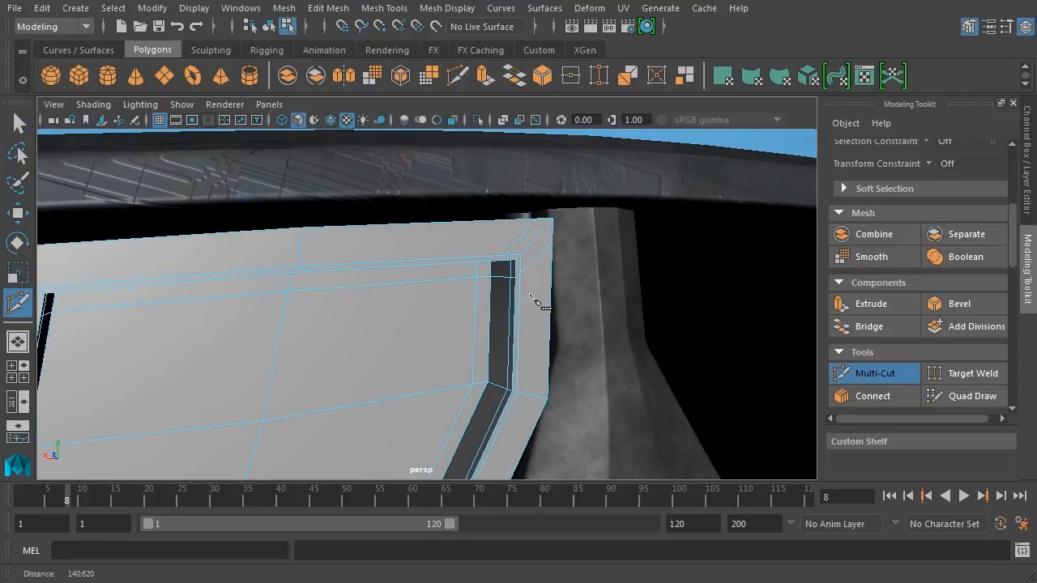
right_click_drag(530, 296, 546, 294, "alt")
left_click(557, 244, "ctrl")
middle_click_drag(548, 325, 597, 288, "alt")
left_click_drag(595, 288, 482, 252, "alt")
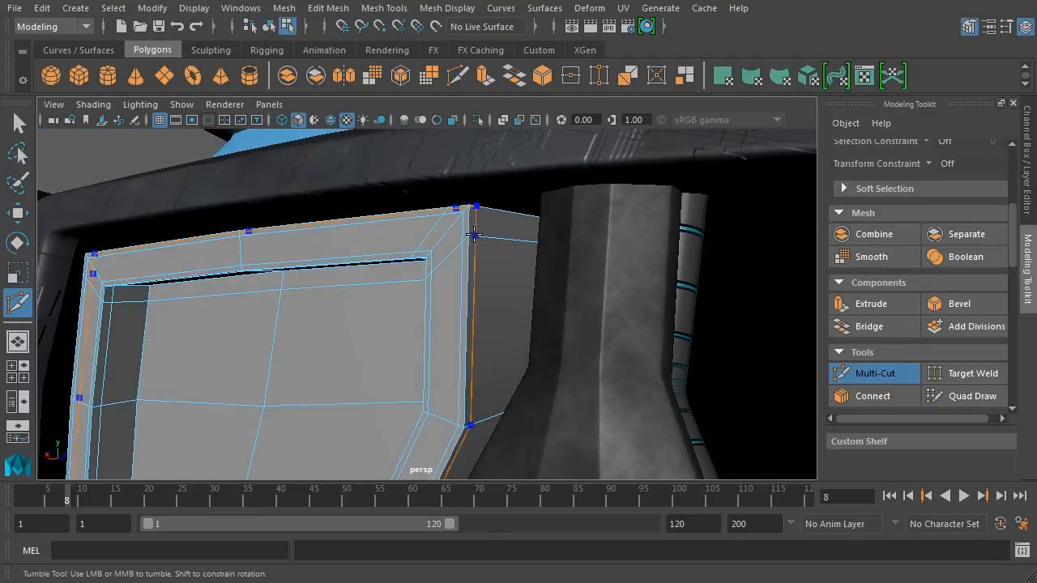
left_click_drag(625, 300, 622, 328, "alt")
scroll(623, 331, "down", 3)
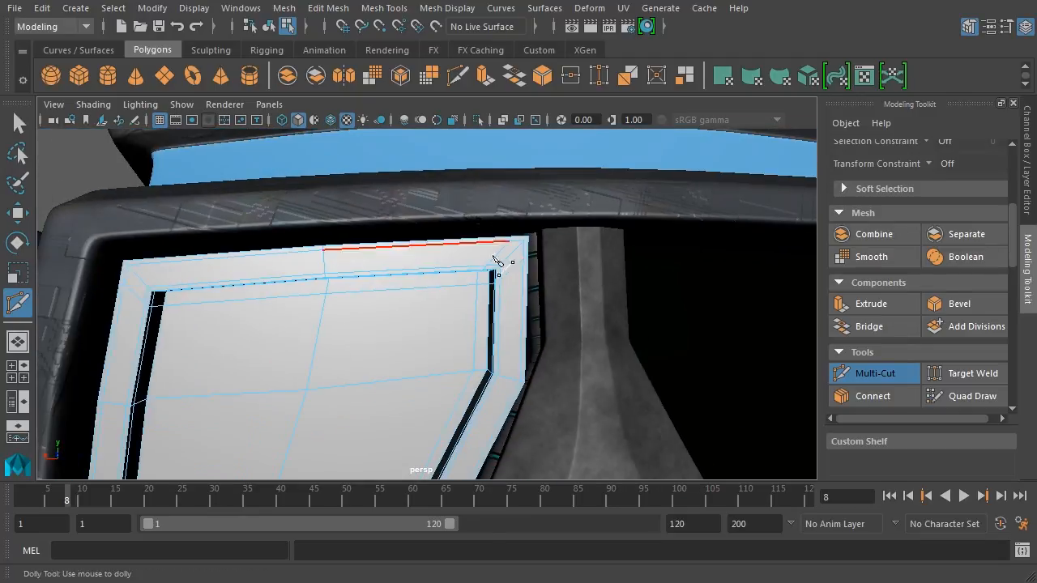
Turn on smooth preview (3), switch to the Select Tool, and review the beveled rim and grilles.
left_click(270, 28)
left_click_drag(529, 389, 586, 401, "alt")
key("3")
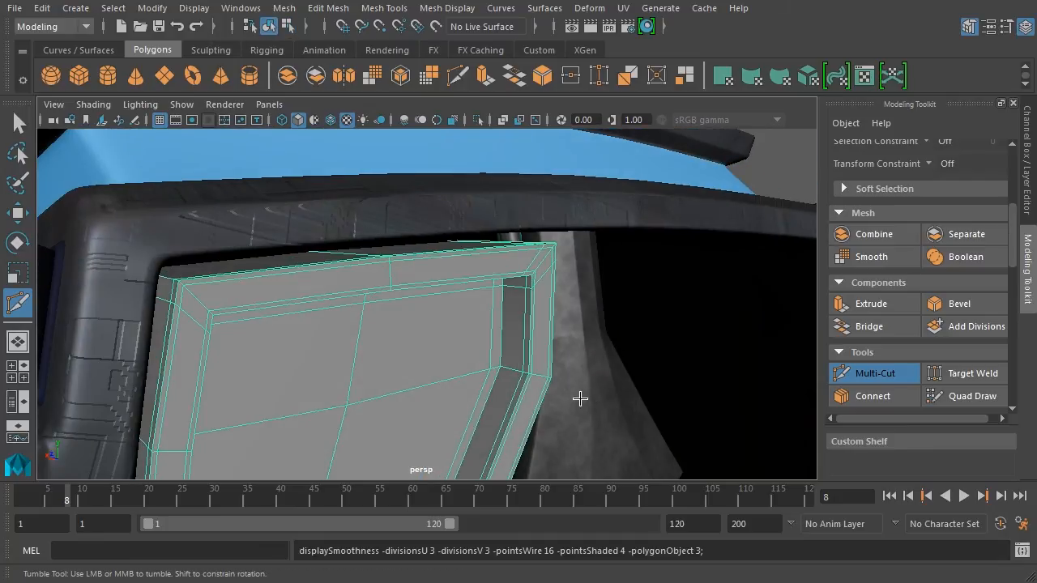
left_click_drag(627, 239, 621, 341, "alt")
left_click(20, 125)
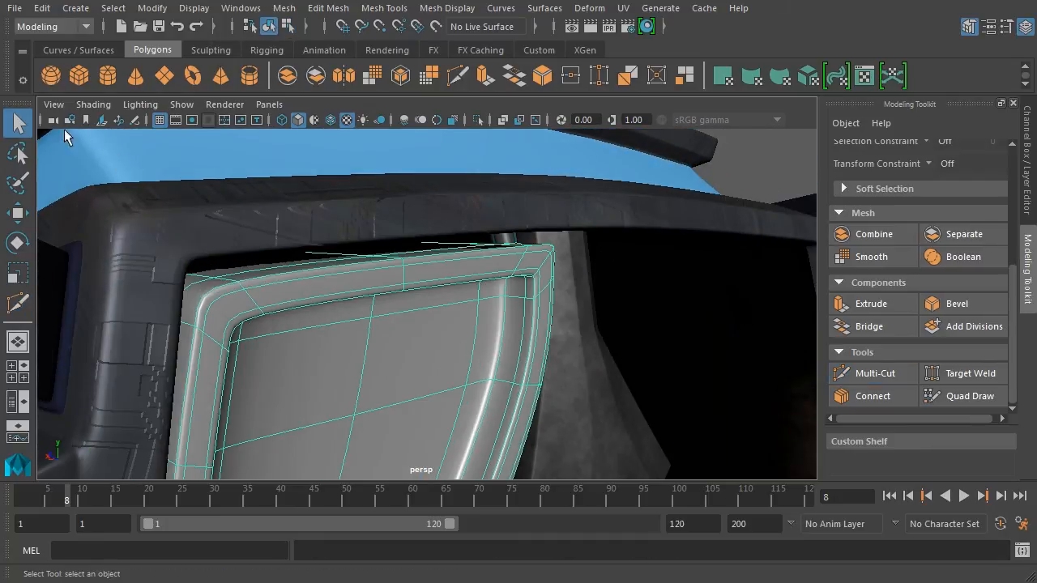
left_click(753, 168)
left_click_drag(753, 168, 476, 285, "alt")
middle_click_drag(507, 354, 644, 242, "alt")
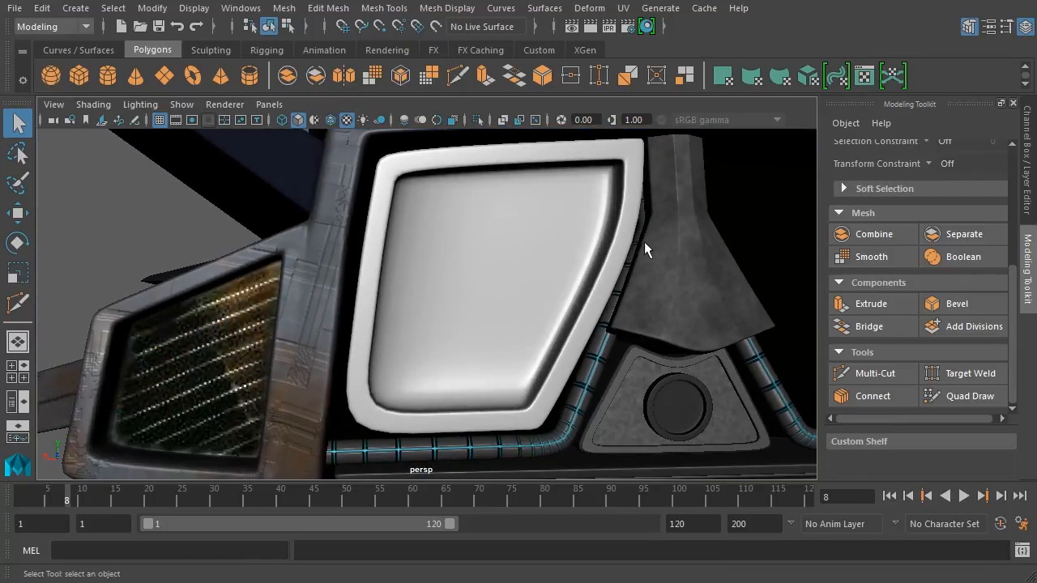
left_click_drag(386, 412, 378, 390, "alt")
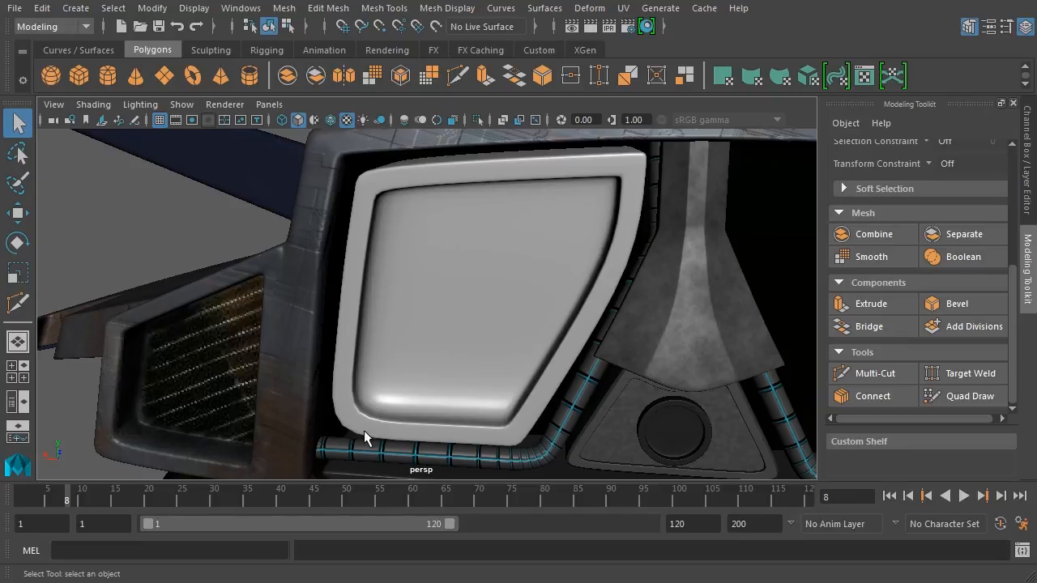
left_click_drag(368, 419, 434, 414, "alt")
scroll(570, 339, "down", 3)
mouse_move(604, 334)
left_mouse_down("alt")
mouse_move(570, 350)
mouse_move(602, 349)
left_mouse_up("alt")
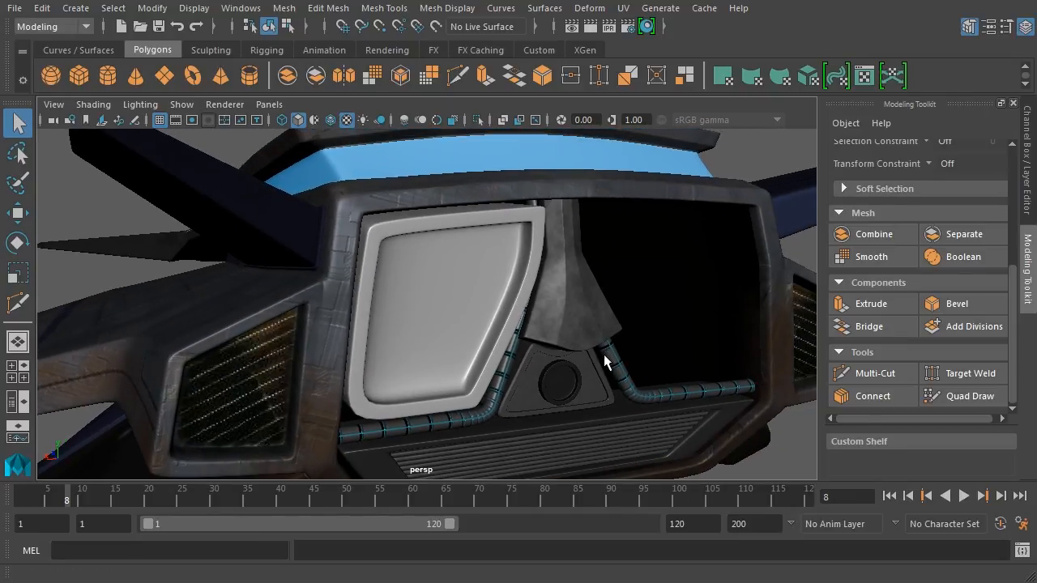